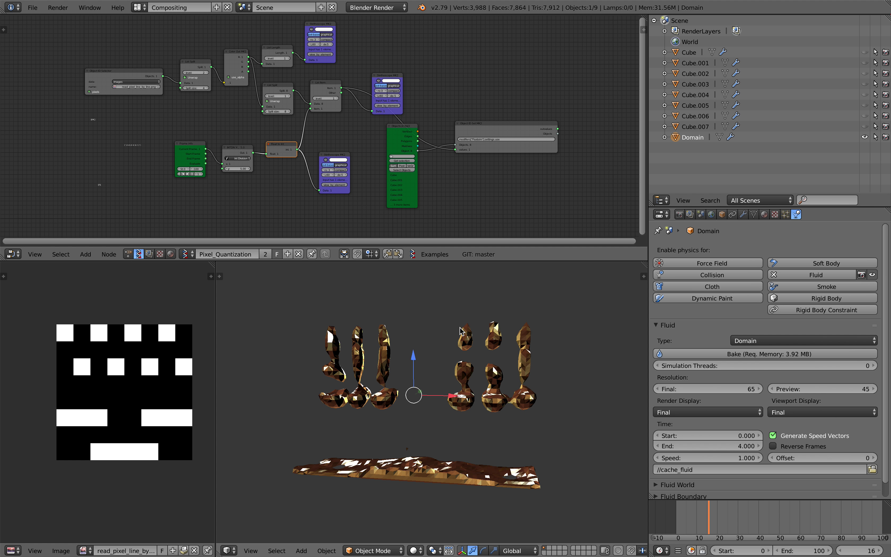
# Examine how the Pixel_Quantization node tree and the pixel image drive the fluid animation, scrubbing the timeline to frames 11 and 38.
pyautogui.moveTo(397, 186); pyautogui.dragTo(379, 193, button='middle')
pyautogui.scroll(3, 380, 193)
pyautogui.moveTo(274, 138); pyautogui.dragTo(310, 123, button='middle')
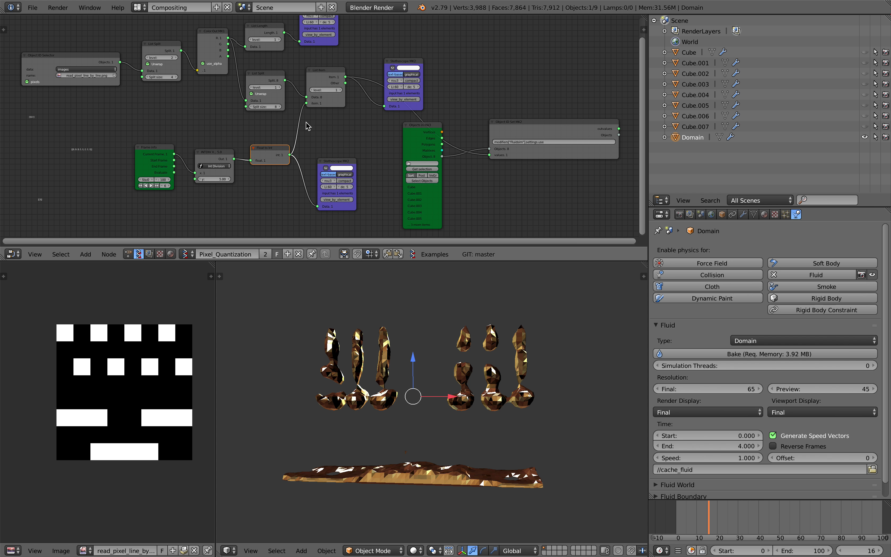
pyautogui.moveTo(247, 108); pyautogui.dragTo(260, 112, button='middle')
pyautogui.scroll(-1, 342, 123)
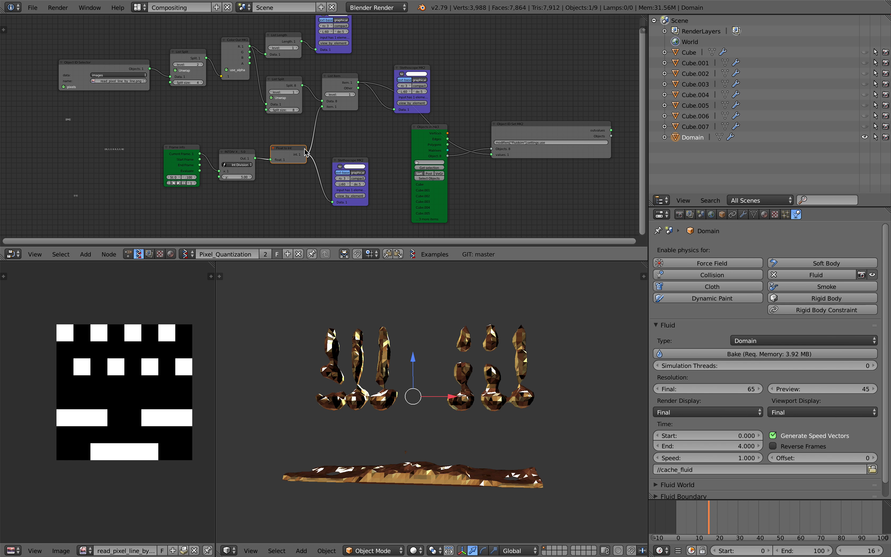
pyautogui.scroll(2, 80, 388)
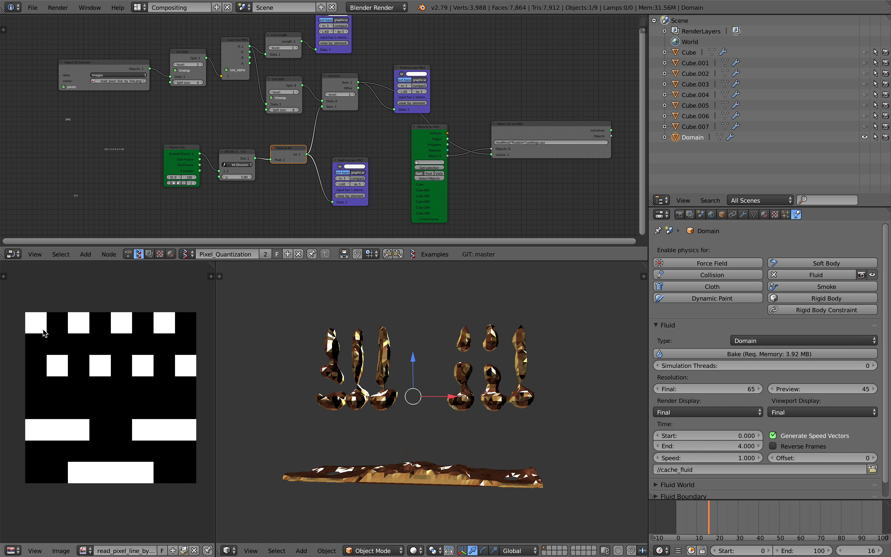
pyautogui.scroll(-1, 132, 313)
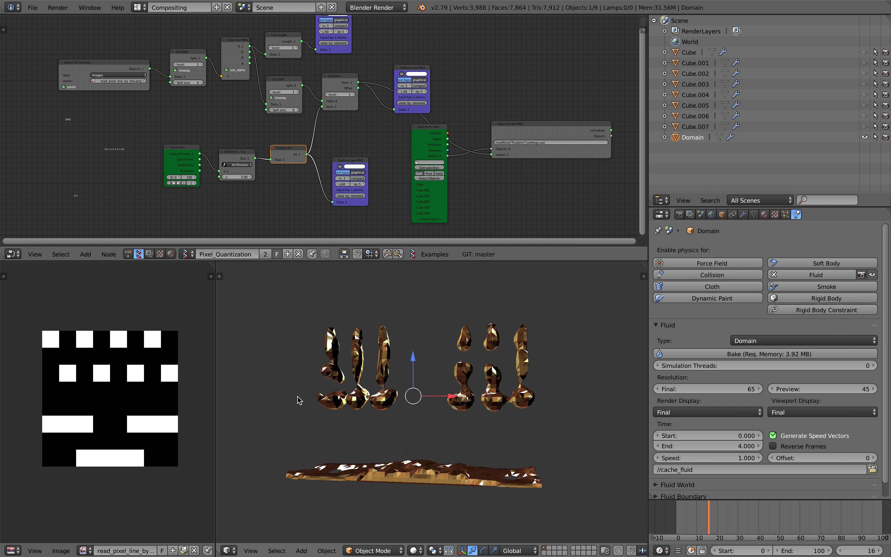
pyautogui.moveTo(684, 515)
pyautogui.mouseDown()
pyautogui.moveTo(676, 515)
pyautogui.moveTo(698, 520)
pyautogui.mouseUp()
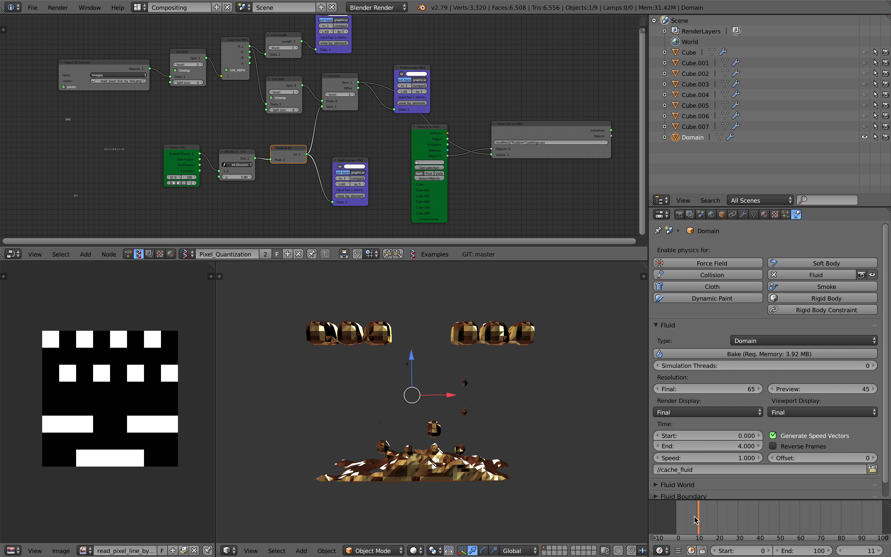
pyautogui.moveTo(695, 519); pyautogui.dragTo(755, 508)
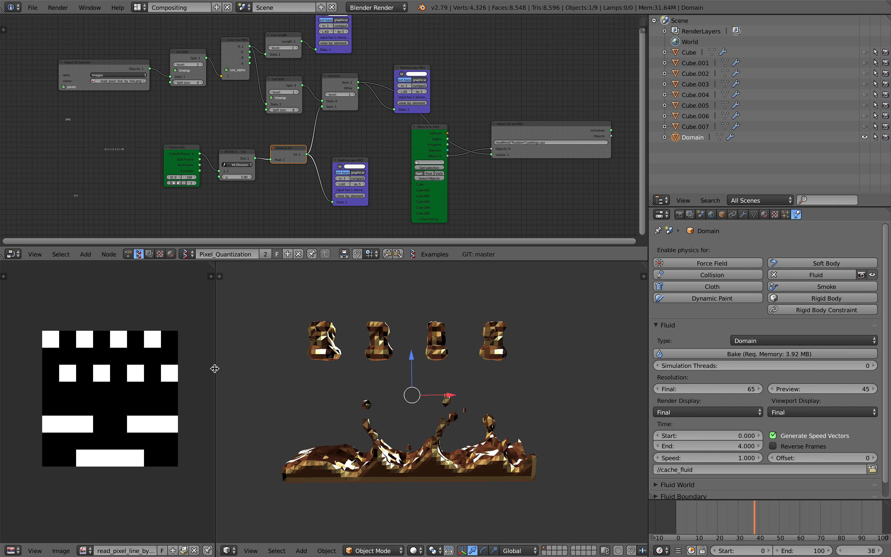
# Widen the image editor at the expense of the 3D view so the pixel image has more room.
pyautogui.moveTo(215, 368); pyautogui.dragTo(243, 368)
pyautogui.scroll(2, 162, 390)
pyautogui.scroll(-1, 158, 386)
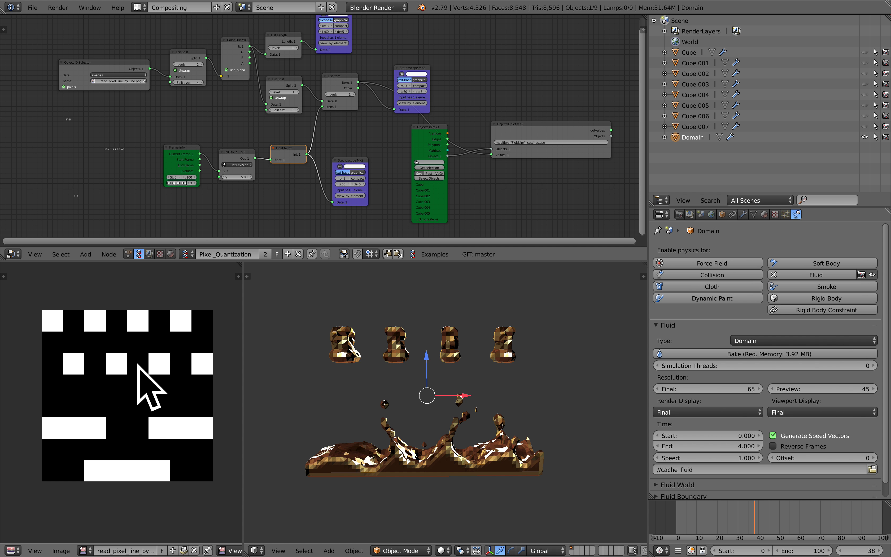
pyautogui.moveTo(447, 397); pyautogui.dragTo(420, 380, button='middle')
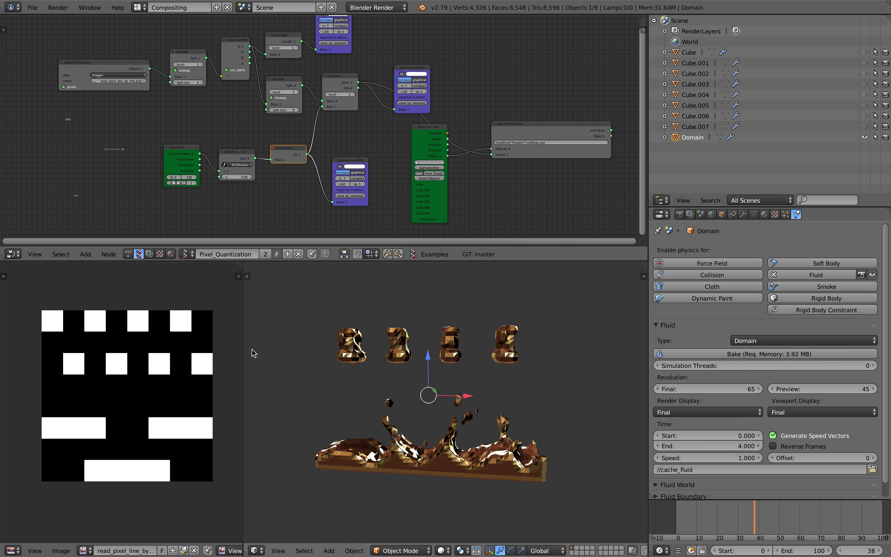
pyautogui.moveTo(243, 351); pyautogui.dragTo(299, 344)
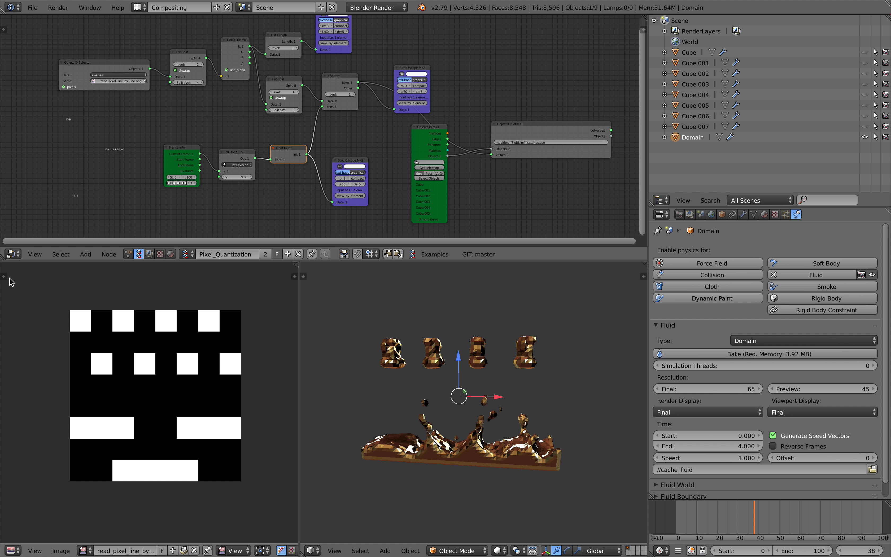
# Create a new blank image named sample, 8 px wide and 8 px high.
pyautogui.click(63, 550)
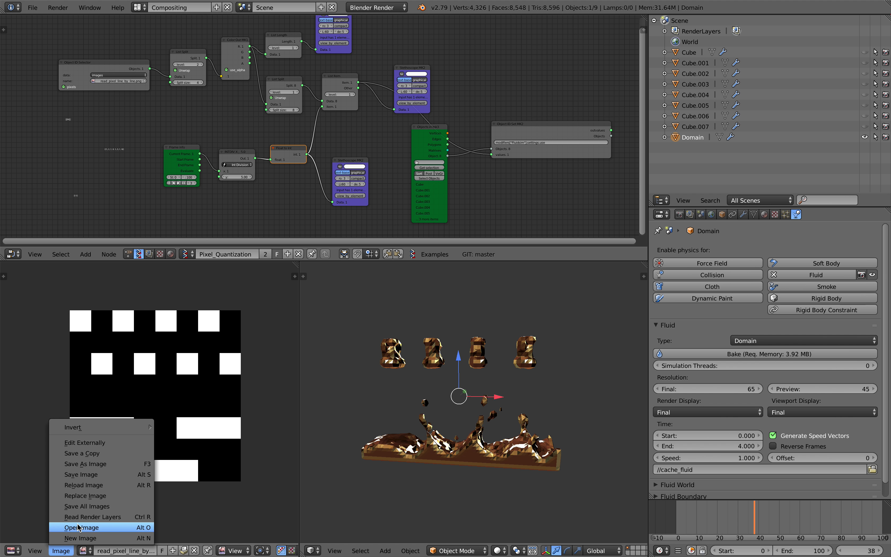
pyautogui.click(105, 540)
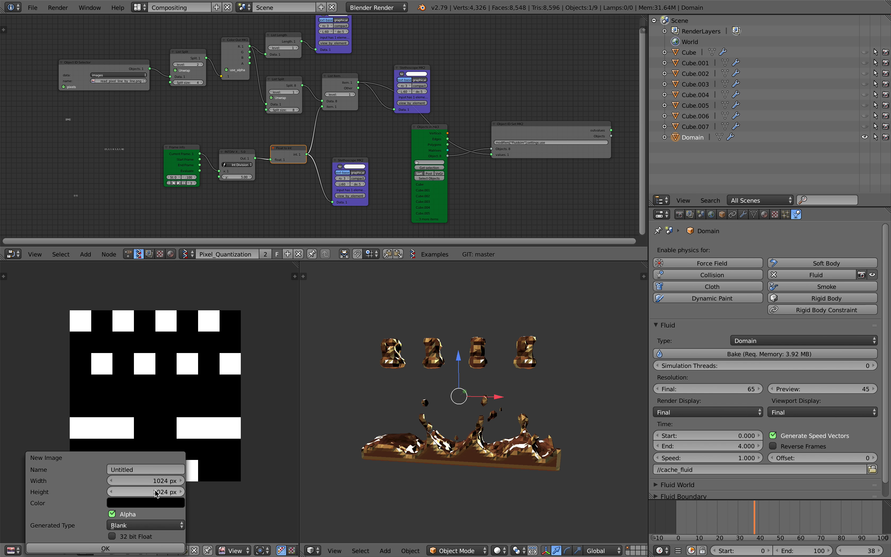
pyautogui.click(155, 467)
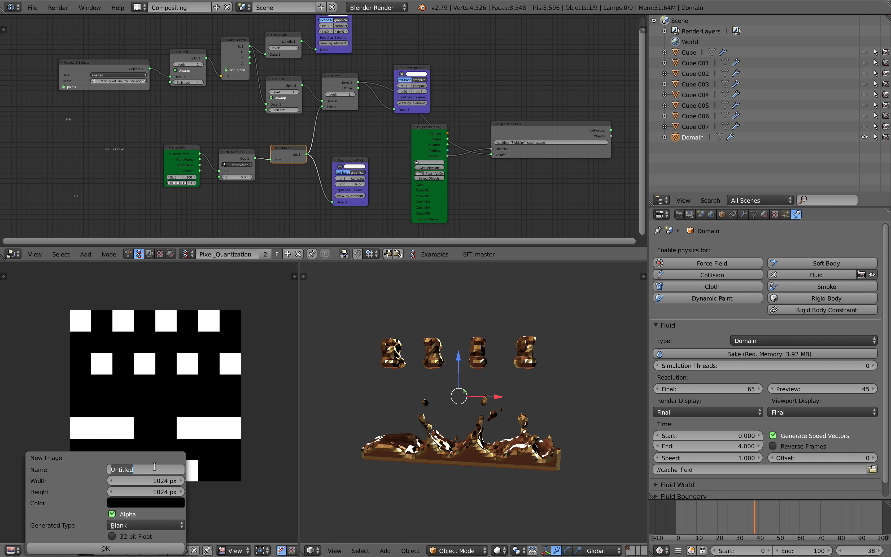
pyautogui.write('sample')
pyautogui.press('Return')
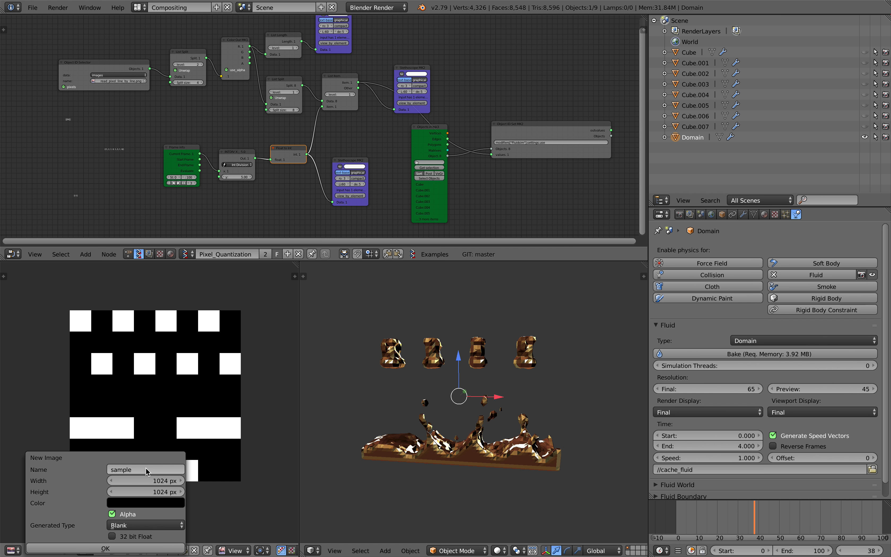
pyautogui.moveTo(147, 480); pyautogui.dragTo(148, 491)
pyautogui.press('Return')
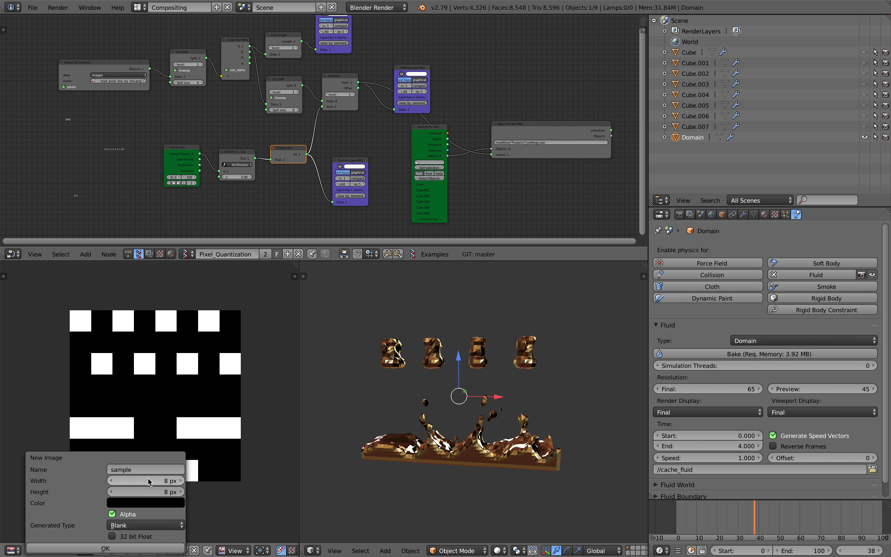
pyautogui.click(118, 549)
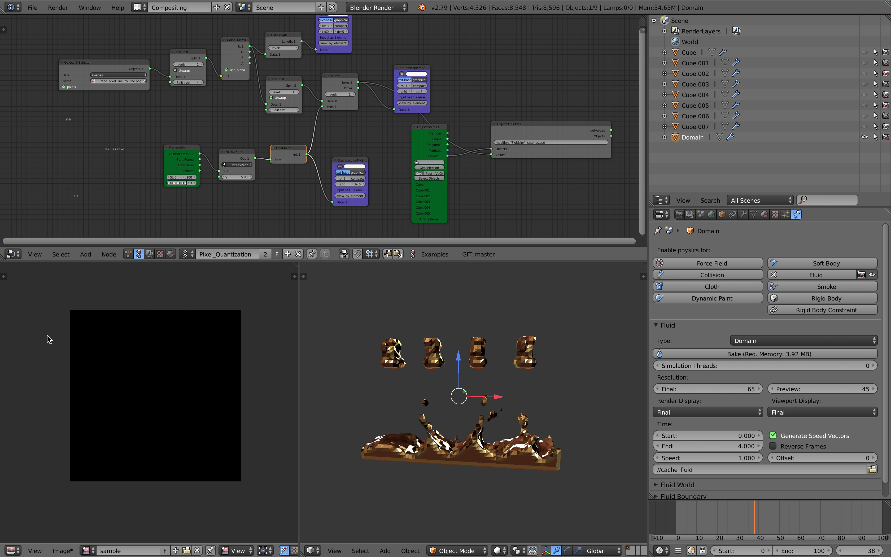
# Switch the image editor to Paint mode and set the TexDraw brush to radius 1 px and strength 1.000.
pyautogui.click(7, 277)
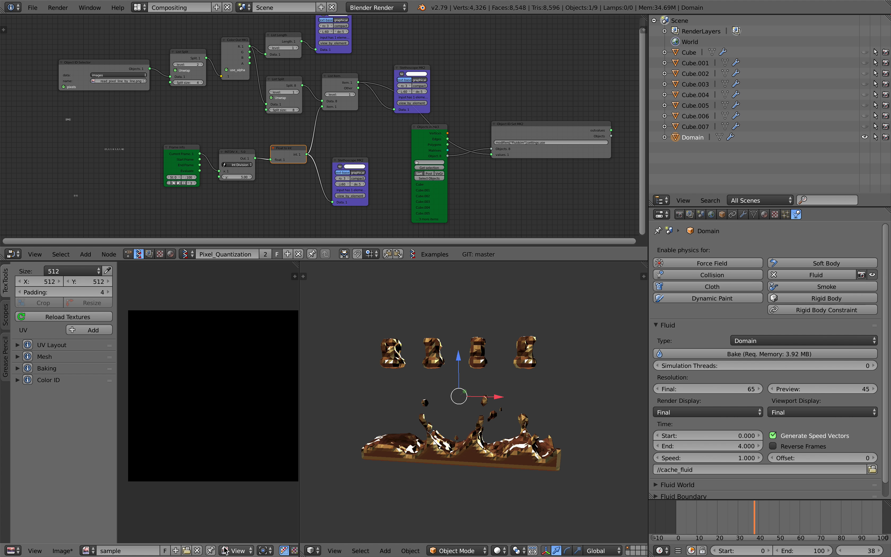
pyautogui.click(224, 550)
pyautogui.click(235, 526)
pyautogui.click(10, 376)
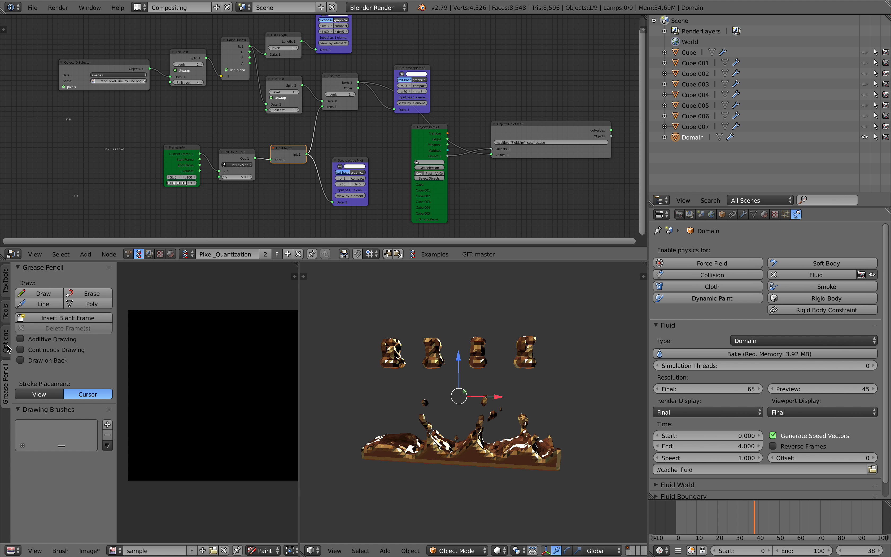
pyautogui.click(6, 346)
pyautogui.click(7, 313)
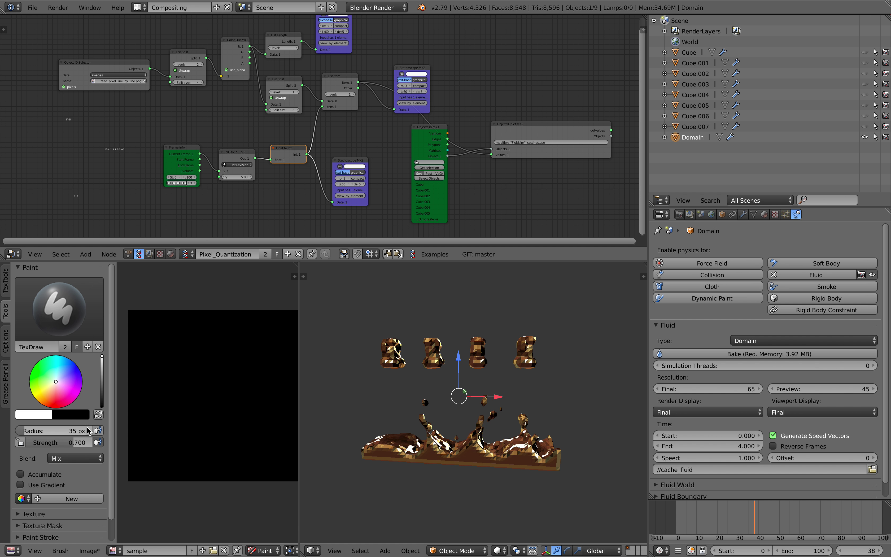
pyautogui.moveTo(64, 429); pyautogui.dragTo(20, 430)
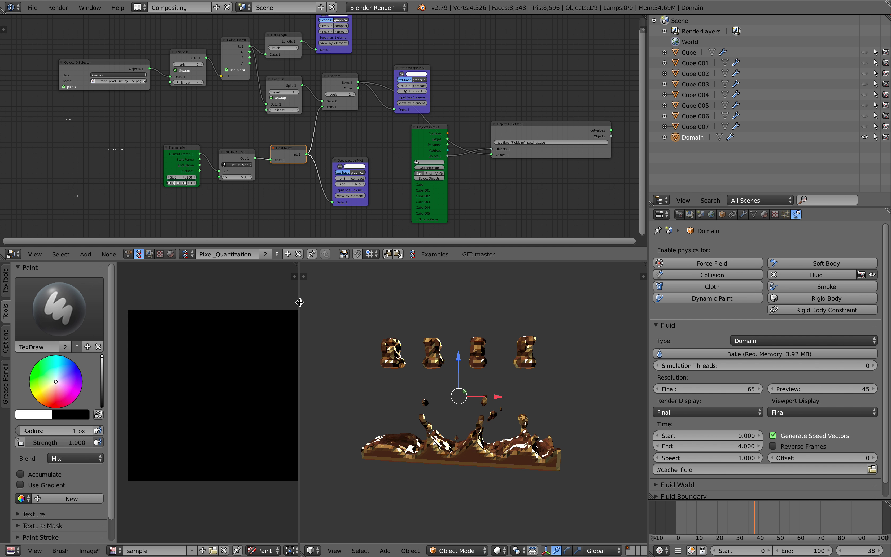
# Widen the image editor further and paint a scattered pattern of white pixels across the rows of the black sample image.
pyautogui.moveTo(299, 299); pyautogui.dragTo(359, 307)
pyautogui.click(190, 320)
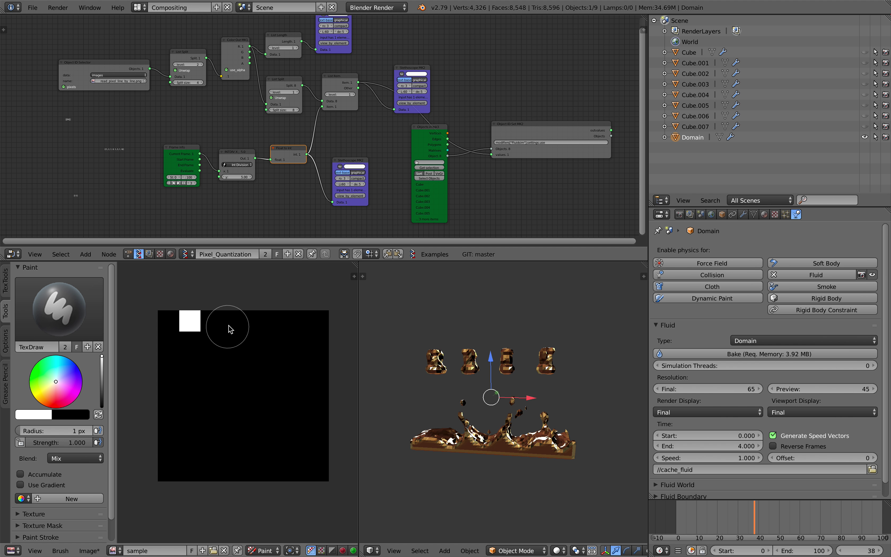
pyautogui.click(232, 320)
pyautogui.click(297, 320)
pyautogui.click(209, 386)
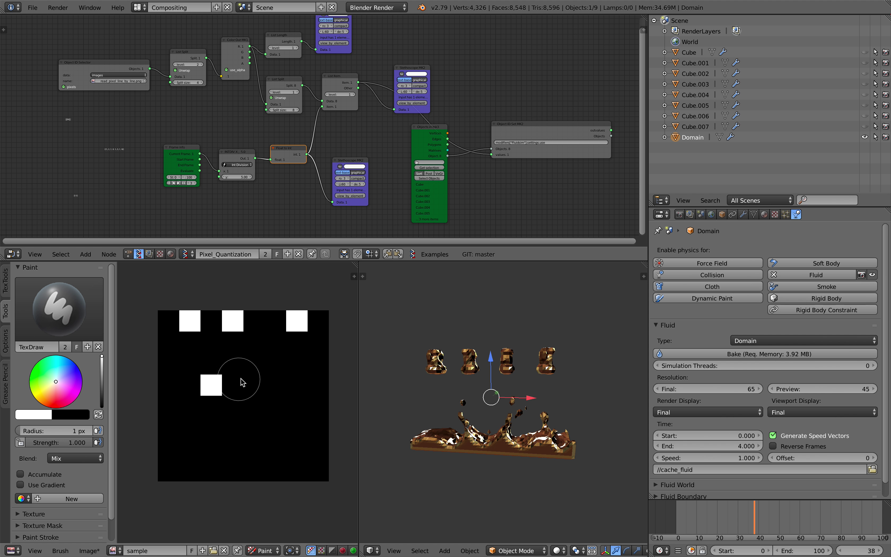
pyautogui.click(254, 384)
pyautogui.click(276, 384)
pyautogui.click(176, 357)
pyautogui.click(196, 360)
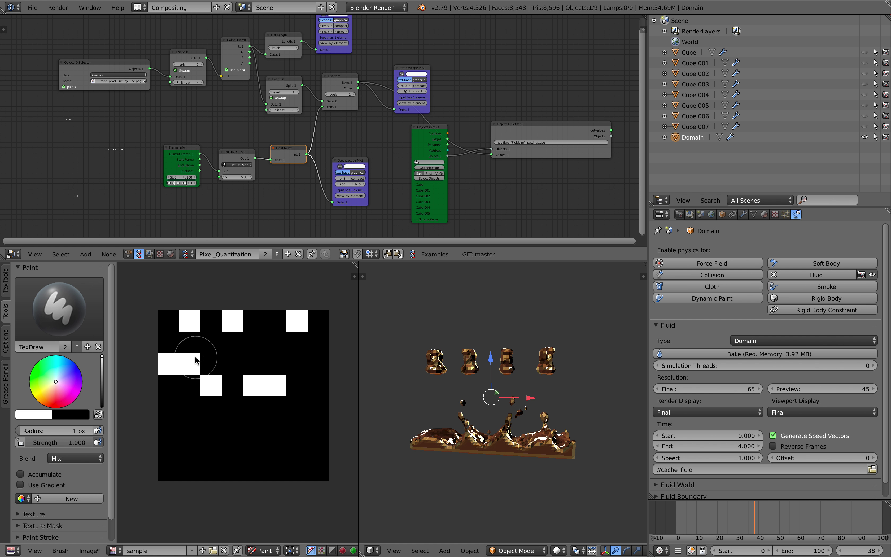
pyautogui.click(296, 364)
pyautogui.click(254, 342)
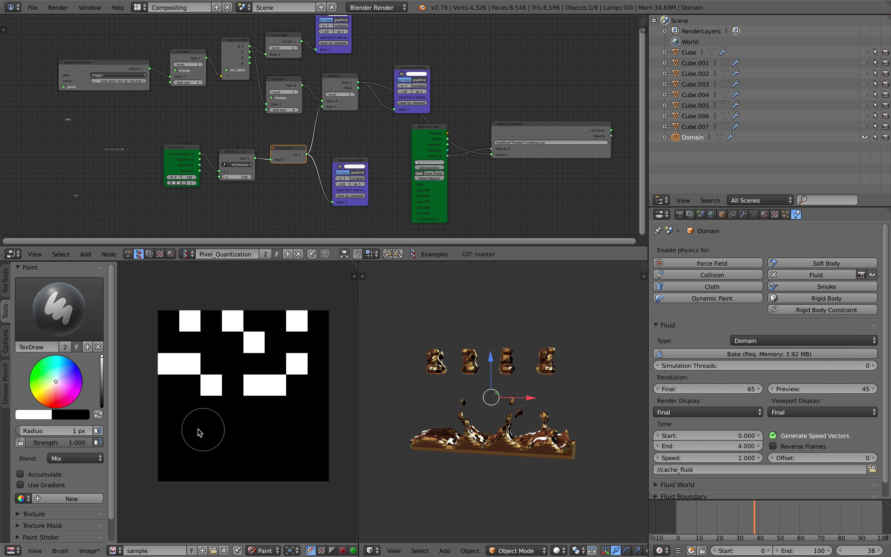
pyautogui.click(169, 428)
pyautogui.click(211, 427)
pyautogui.click(211, 471)
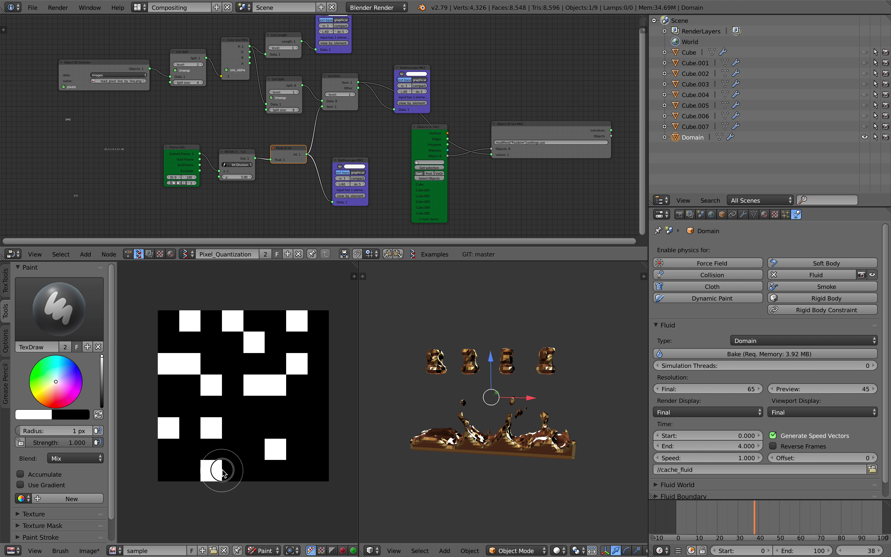
pyautogui.click(275, 449)
pyautogui.click(232, 470)
pyautogui.click(297, 427)
pyautogui.click(318, 427)
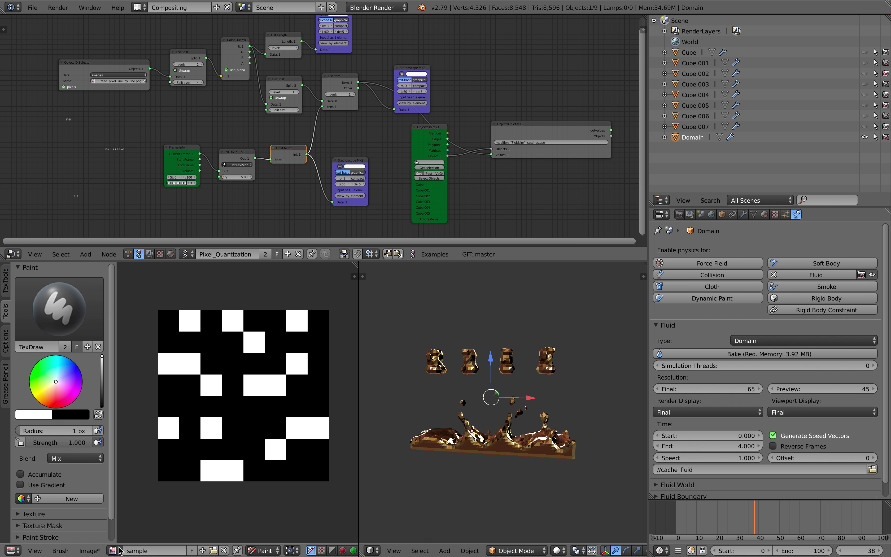
# Save the painted image as sample.png in the Desktop folder.
pyautogui.click(89, 551)
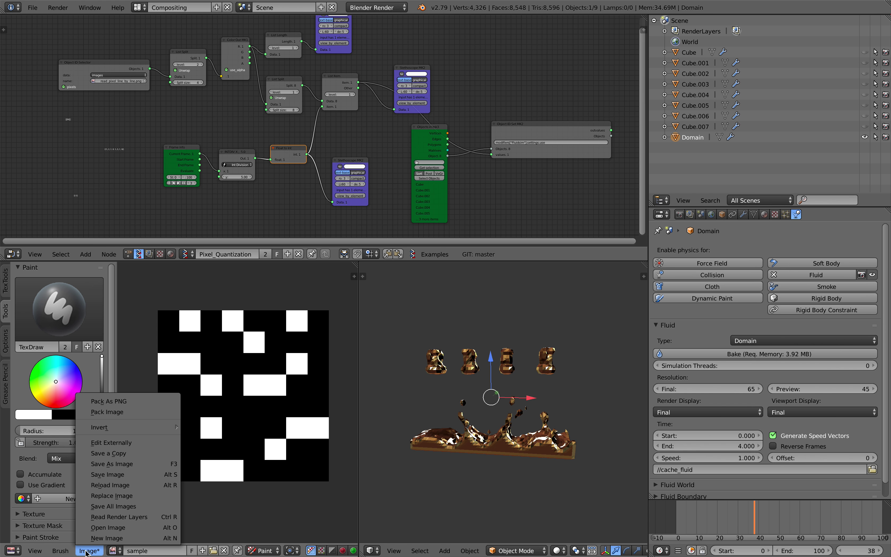
pyautogui.click(144, 468)
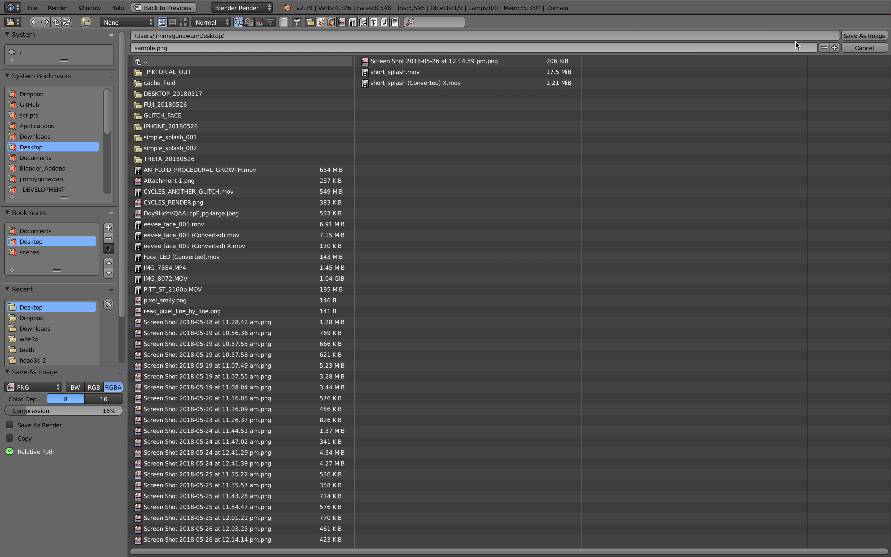
pyautogui.click(866, 36)
# Set the Object ID Selector node's image to sample in place of the previous pixel image.
pyautogui.moveTo(281, 325); pyautogui.dragTo(264, 326, button='middle')
pyautogui.moveTo(211, 97); pyautogui.dragTo(310, 113, button='middle')
pyautogui.scroll(9, 310, 114)
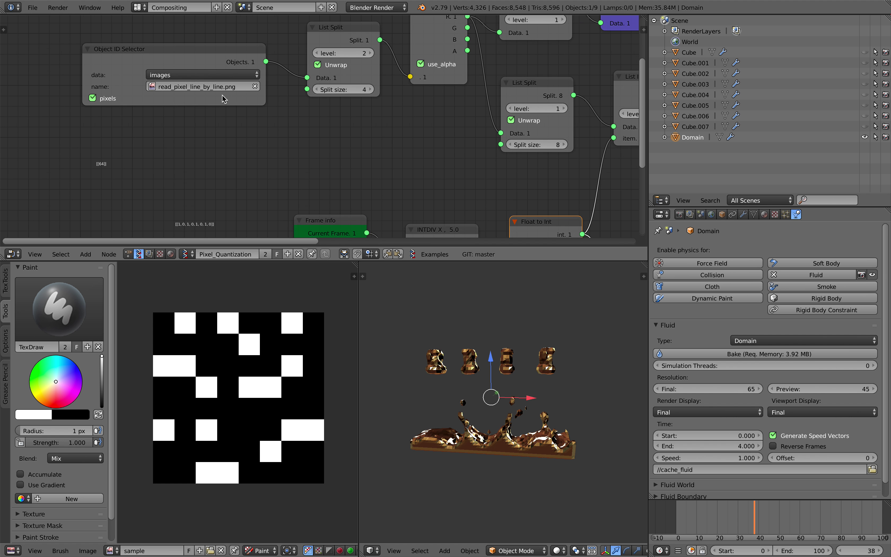
pyautogui.scroll(2, 223, 98)
pyautogui.click(190, 76)
pyautogui.click(158, 103)
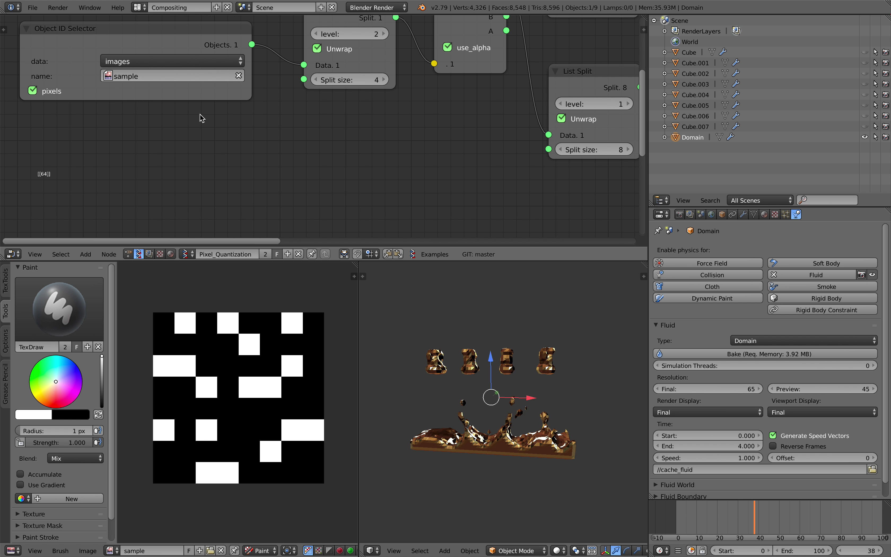
# Scrub the timeline to frame 8 and save the Blender file.
pyautogui.scroll(-2, 200, 113)
pyautogui.moveTo(199, 114); pyautogui.dragTo(180, 103, button='middle')
pyautogui.moveTo(727, 518); pyautogui.dragTo(692, 515)
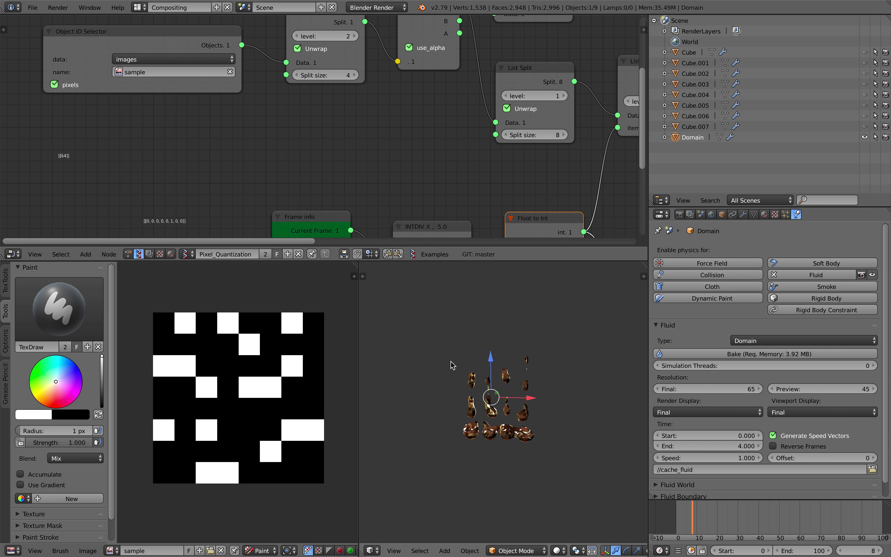
pyautogui.click(33, 8)
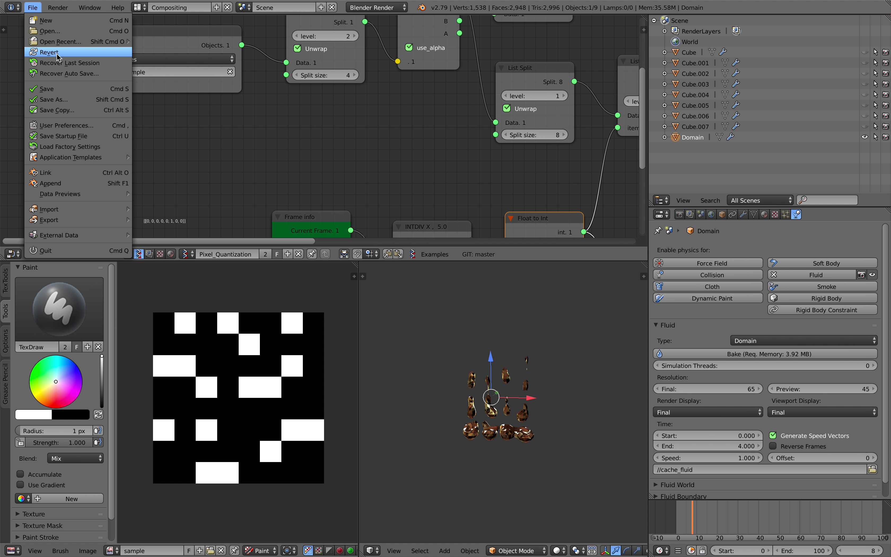
pyautogui.click(59, 89)
# Enlarge the node editor vertically and bake the Domain object's fluid simulation.
pyautogui.moveTo(515, 384); pyautogui.dragTo(510, 384, button='middle')
pyautogui.scroll(3, 512, 388)
pyautogui.press('Home')
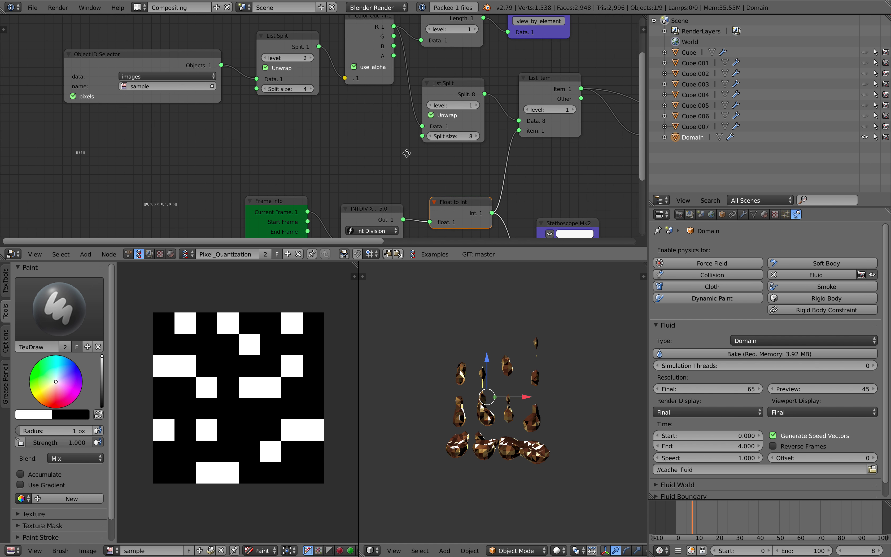
pyautogui.moveTo(481, 260); pyautogui.dragTo(482, 315)
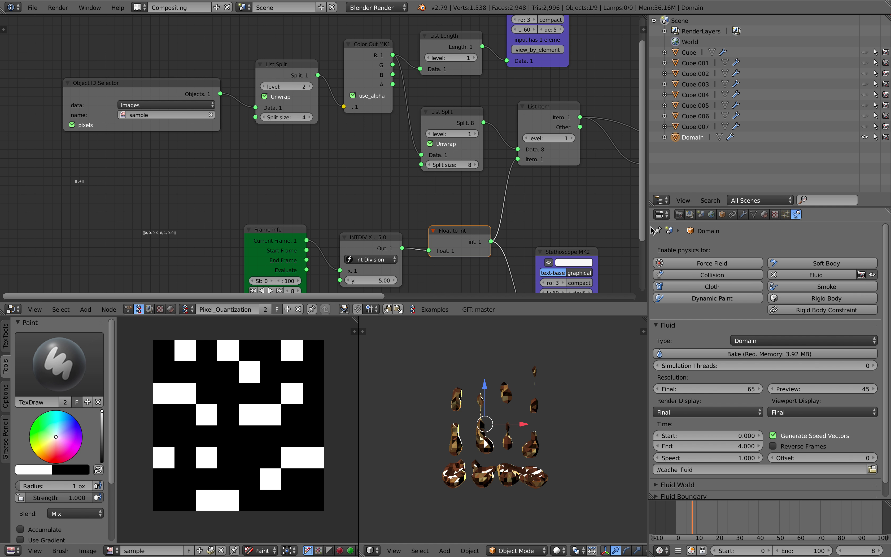
pyautogui.click(725, 356)
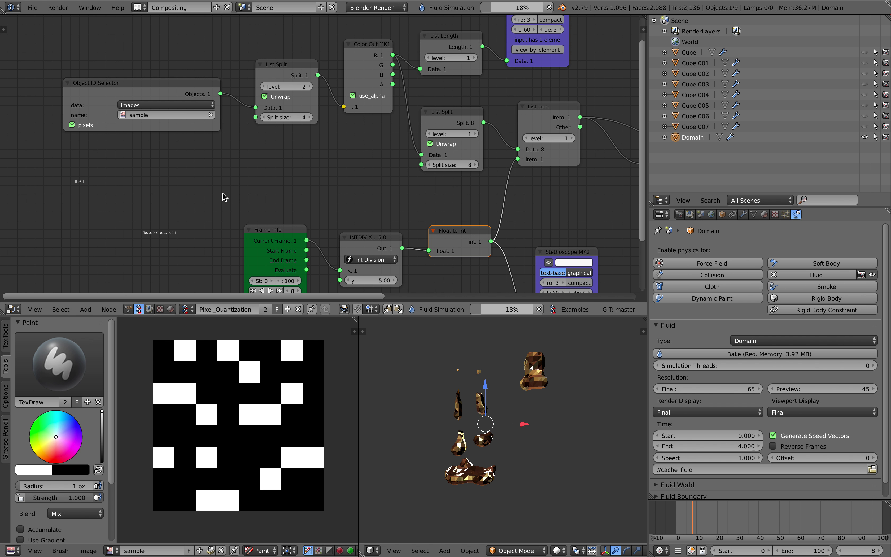
pyautogui.scroll(3, 270, 146)
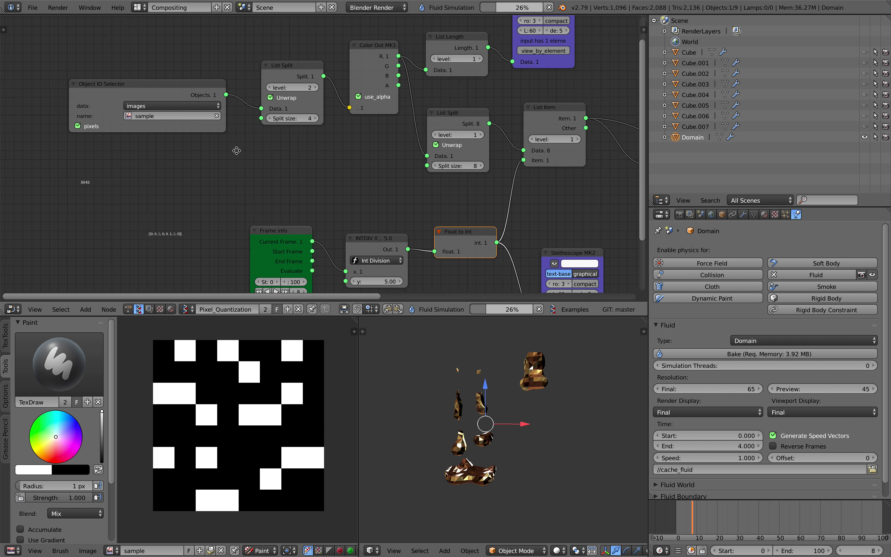
# Widen the Object ID Selector node slightly.
pyautogui.moveTo(271, 96); pyautogui.dragTo(181, 113)
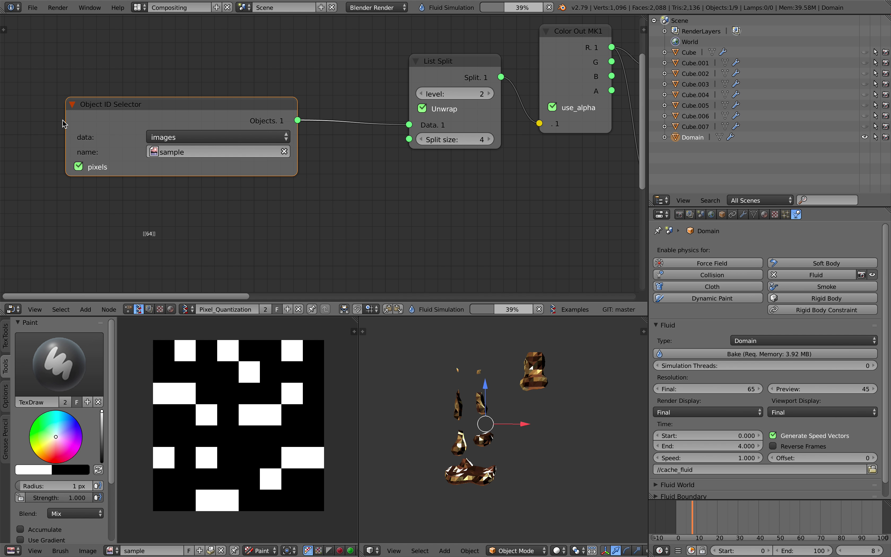
pyautogui.moveTo(65, 119); pyautogui.dragTo(59, 119)
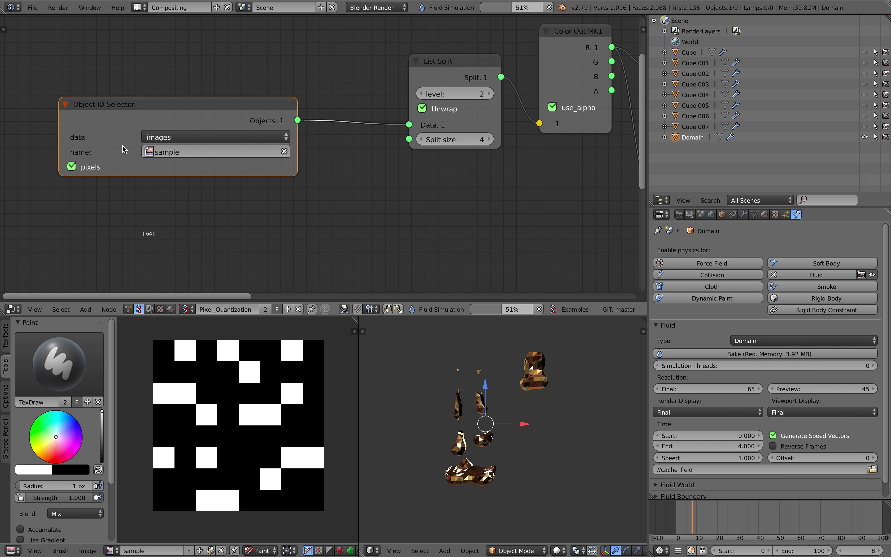
pyautogui.scroll(-2, 131, 131)
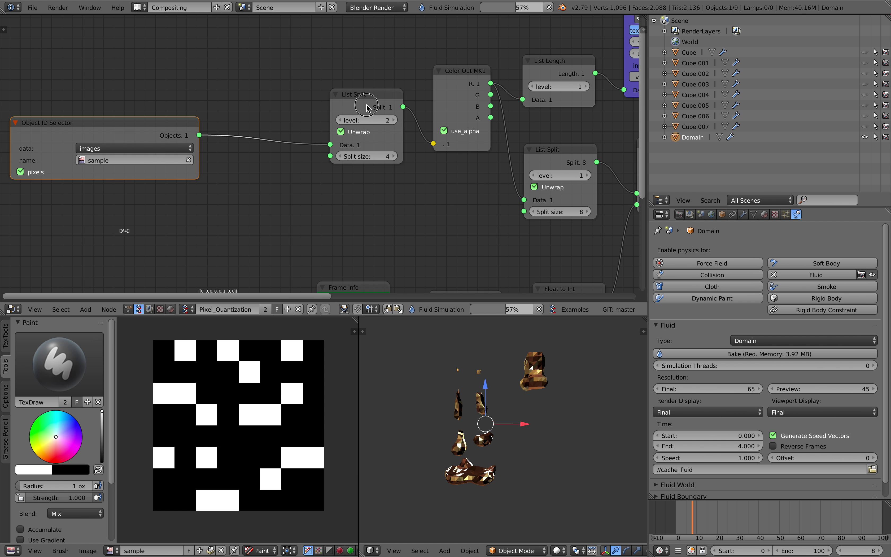
# Move the level 2 List Split node and the Color Out MK1 node closer to the Object ID Selector node.
pyautogui.moveTo(366, 107); pyautogui.dragTo(271, 103)
pyautogui.moveTo(466, 73); pyautogui.dragTo(337, 94)
pyautogui.scroll(-1, 417, 139)
pyautogui.moveTo(391, 139); pyautogui.dragTo(220, 124, button='middle')
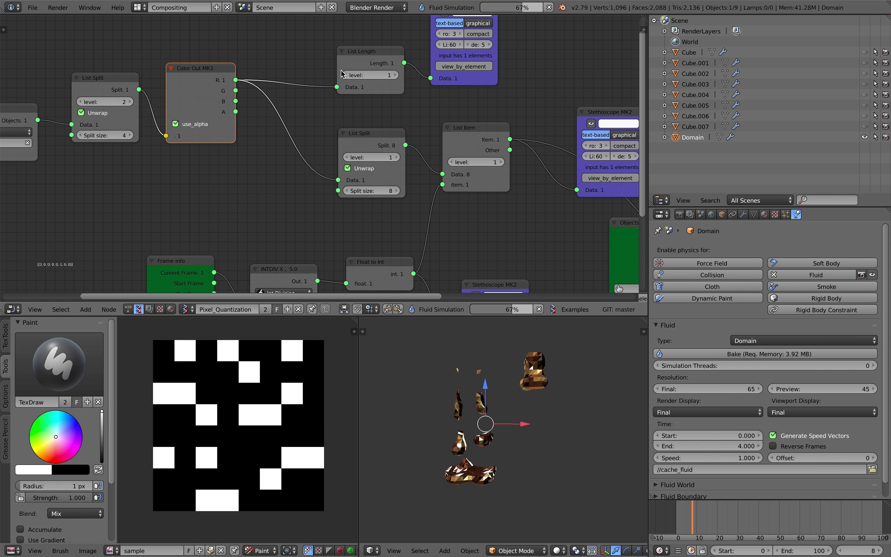
# Shift the List Length node toward Color Out MK1 and raise its connected Stethoscope MK2 node slightly.
pyautogui.moveTo(363, 58); pyautogui.dragTo(334, 48)
pyautogui.scroll(-1, 351, 56)
pyautogui.moveTo(350, 56); pyautogui.dragTo(299, 116, button='middle')
pyautogui.moveTo(300, 116); pyautogui.dragTo(297, 109)
pyautogui.moveTo(401, 74); pyautogui.dragTo(398, 59)
# Examine the pixel count and row values printed by the Stethoscope nodes on the node editor background.
pyautogui.moveTo(313, 187); pyautogui.dragTo(398, 72, button='middle')
pyautogui.moveTo(293, 129); pyautogui.dragTo(399, 148, button='middle')
pyautogui.scroll(4, 399, 149)
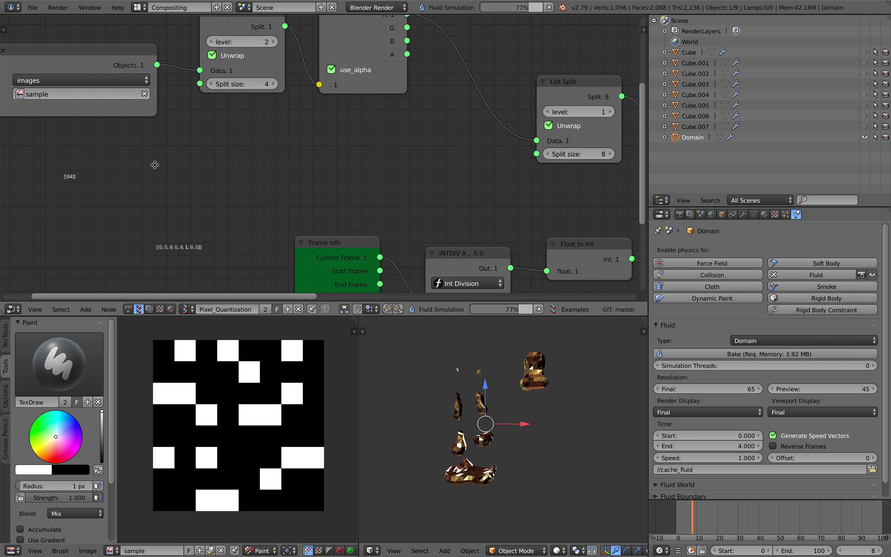
pyautogui.scroll(2, 301, 176)
pyautogui.moveTo(155, 165); pyautogui.dragTo(109, 229, button='middle')
pyautogui.scroll(-3, 416, 155)
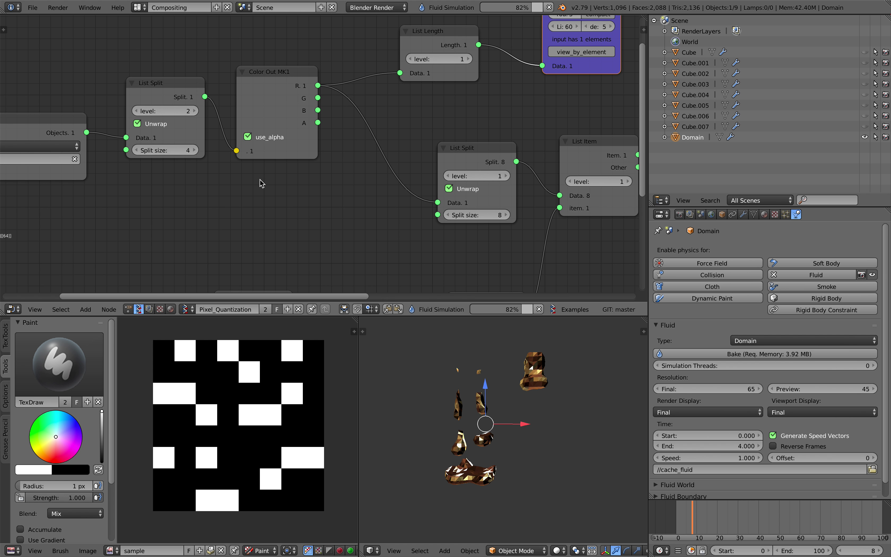
# Nudge the List Length node's Stethoscope MK2 and move the List Split node with split size 8 toward Color Out MK1.
pyautogui.moveTo(325, 155); pyautogui.dragTo(159, 183, button='middle')
pyautogui.moveTo(429, 98); pyautogui.dragTo(422, 96)
pyautogui.moveTo(383, 151); pyautogui.dragTo(374, 107, button='middle')
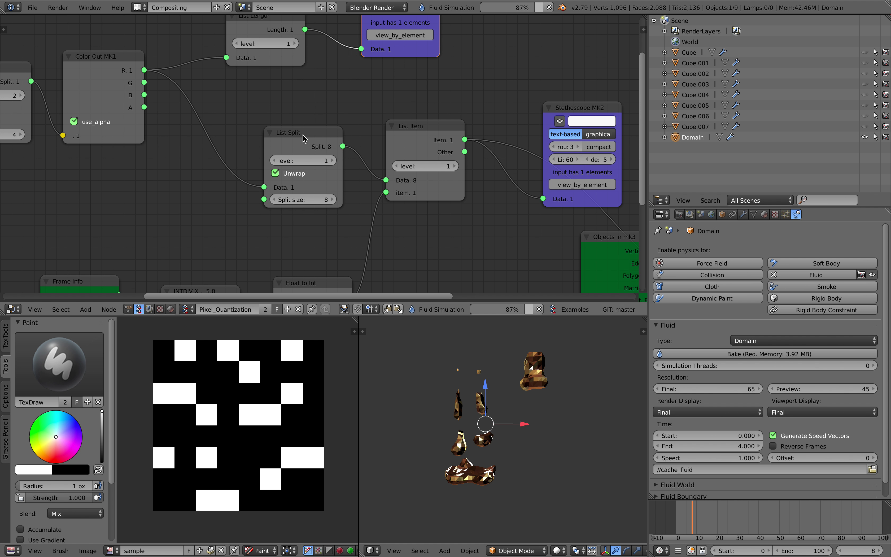
pyautogui.moveTo(303, 135); pyautogui.dragTo(286, 129)
pyautogui.moveTo(250, 148); pyautogui.dragTo(276, 128, button='middle')
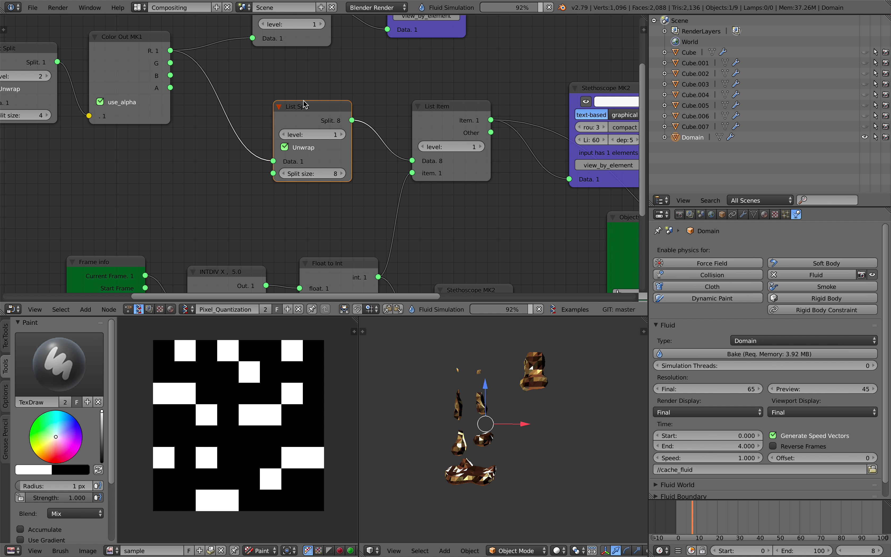
# Review the chain from Color Out MK1 through List Split to List Item against the rows of the painted image.
pyautogui.scroll(-1, 265, 118)
pyautogui.moveTo(92, 110); pyautogui.dragTo(262, 105, button='middle')
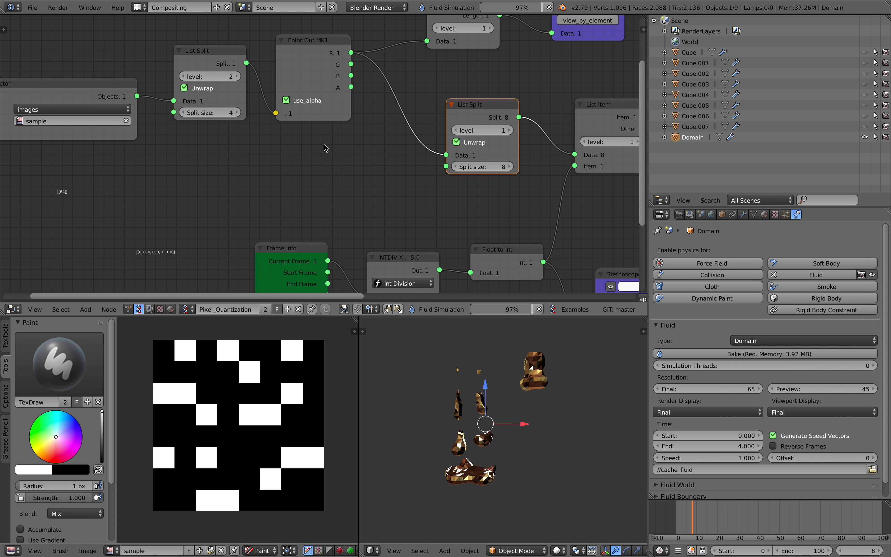
pyautogui.moveTo(406, 122); pyautogui.dragTo(282, 125, button='middle')
pyautogui.scroll(2, 235, 66)
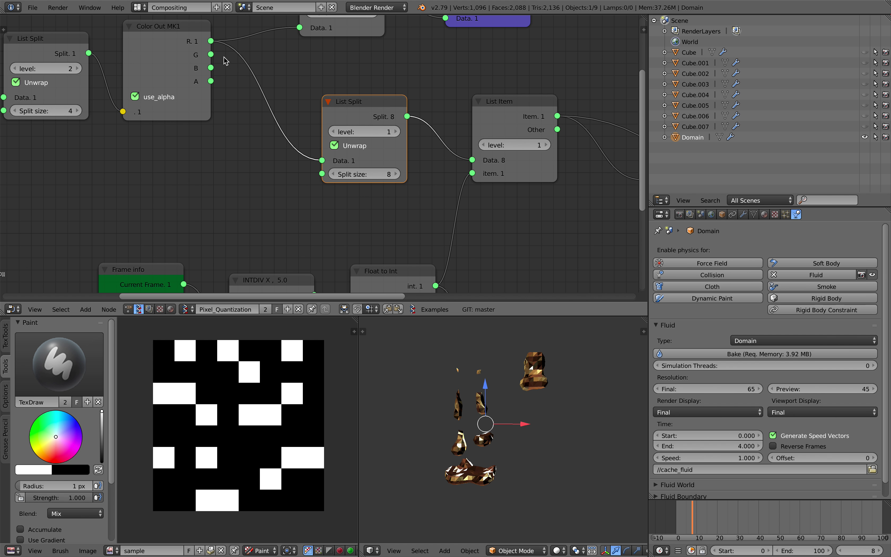
pyautogui.moveTo(220, 57); pyautogui.dragTo(197, 75, button='middle')
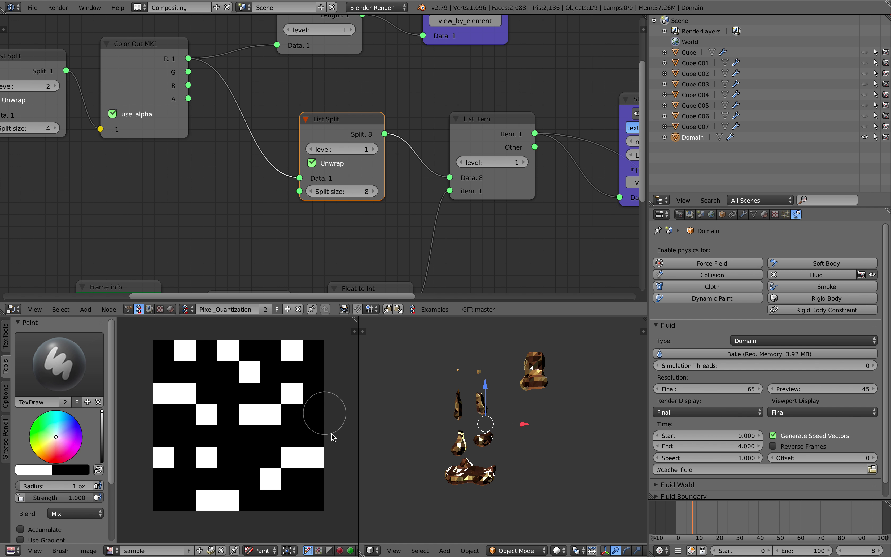
pyautogui.moveTo(321, 263); pyautogui.dragTo(282, 263, button='middle')
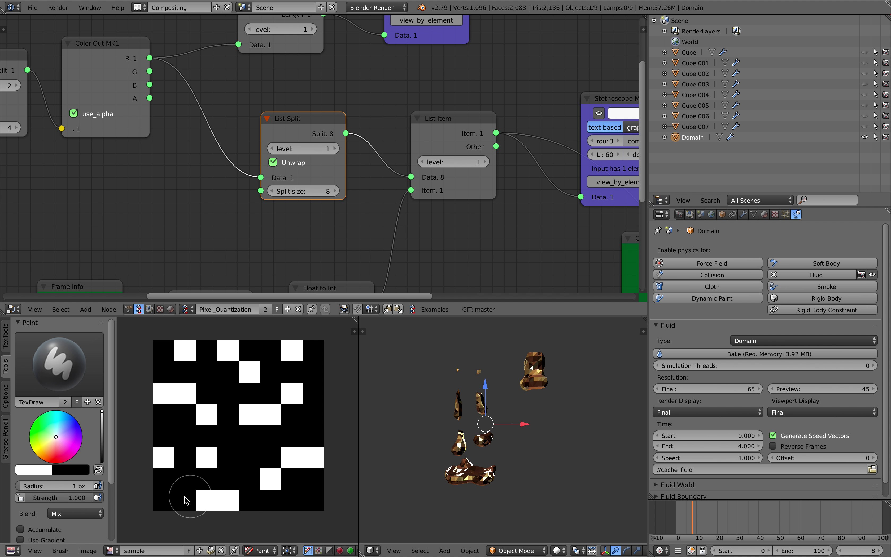
pyautogui.scroll(-1, 338, 232)
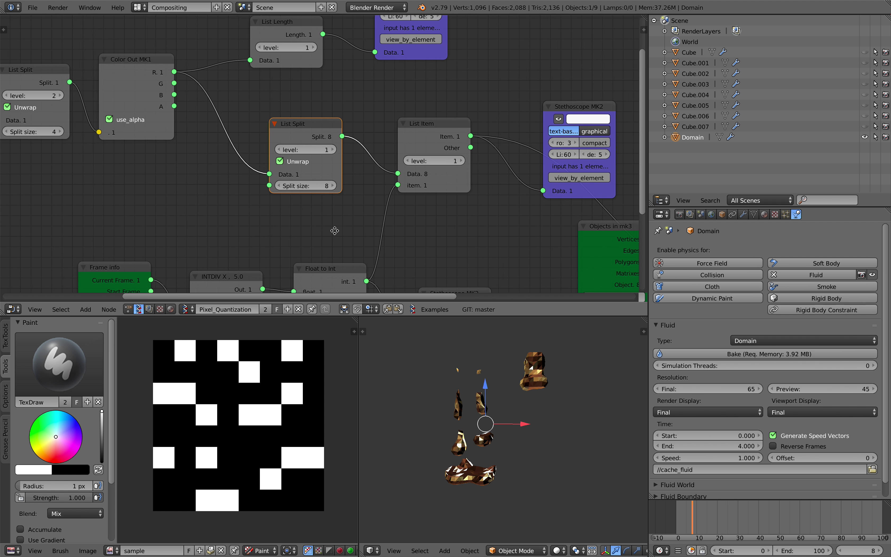
# Nudge the List Item node and move its connected Stethoscope MK2 node up, away from Objects in mk3.
pyautogui.moveTo(334, 230); pyautogui.dragTo(285, 199, button='middle')
pyautogui.moveTo(366, 108); pyautogui.dragTo(371, 104)
pyautogui.moveTo(524, 68); pyautogui.dragTo(415, 88, button='middle')
pyautogui.moveTo(415, 97); pyautogui.dragTo(460, 41)
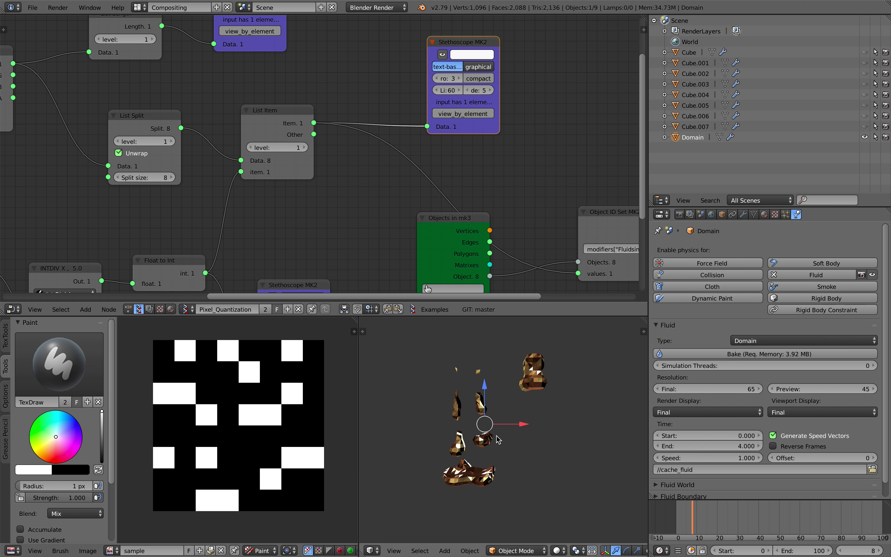
# Scrub the timeline to frame 13 and inspect the baked fluid in the 3D view.
pyautogui.click(687, 515)
pyautogui.moveTo(688, 512); pyautogui.dragTo(704, 510)
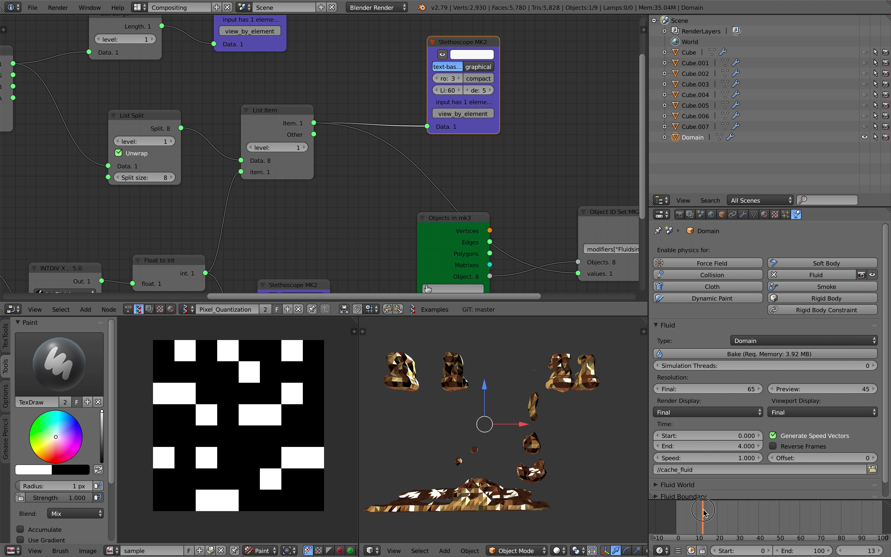
pyautogui.moveTo(523, 461); pyautogui.dragTo(516, 460, button='middle')
# Raise the List Item node's Stethoscope MK2 further and lower the Objects in mk3 node slightly.
pyautogui.scroll(-2, 369, 141)
pyautogui.moveTo(384, 164)
pyautogui.mouseDown(button='middle')
pyautogui.moveTo(372, 170)
pyautogui.moveTo(381, 177)
pyautogui.mouseUp(button='middle')
pyautogui.scroll(-1, 376, 176)
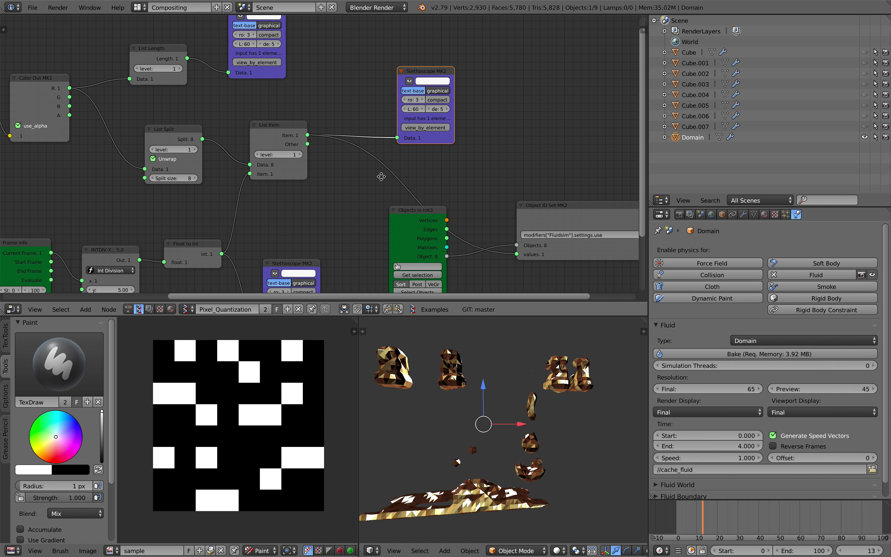
pyautogui.moveTo(414, 78); pyautogui.dragTo(416, 51)
pyautogui.moveTo(423, 216); pyautogui.dragTo(426, 167, button='middle')
pyautogui.scroll(2, 425, 167)
pyautogui.moveTo(425, 168); pyautogui.dragTo(421, 178)
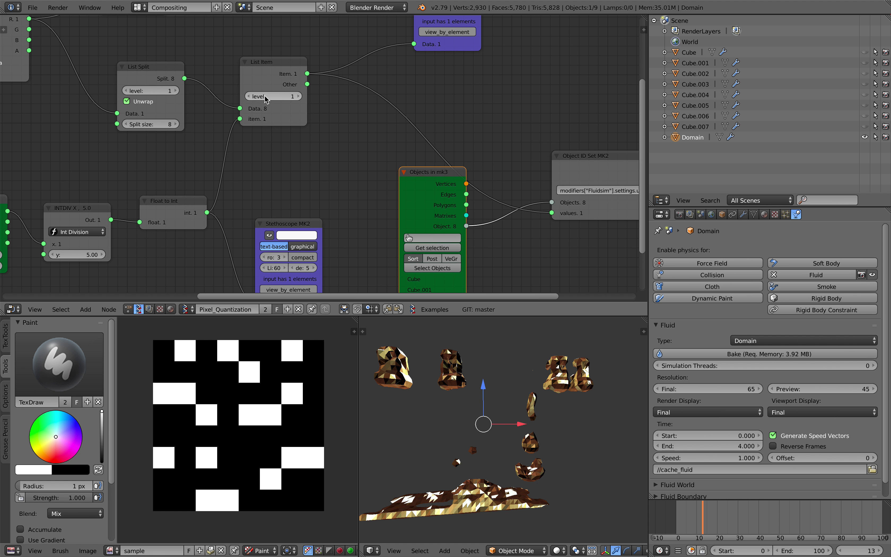
# Move the Float to Int node up, closer to the level of the List Split and List Item nodes.
pyautogui.moveTo(197, 74); pyautogui.dragTo(303, 89, button='middle')
pyautogui.scroll(1, 302, 90)
pyautogui.moveTo(326, 173); pyautogui.dragTo(399, 123, button='middle')
pyautogui.moveTo(345, 176); pyautogui.dragTo(355, 144)
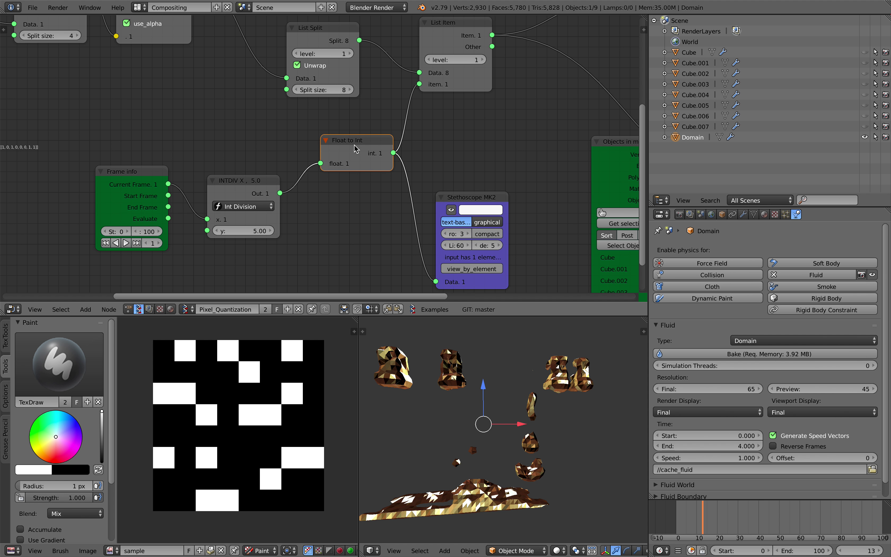
# Shift the Frame info node away from the INTDIV node and nudge the INTDIV node up and to the left.
pyautogui.moveTo(262, 192); pyautogui.dragTo(329, 183, button='middle')
pyautogui.moveTo(331, 187); pyautogui.dragTo(327, 178)
pyautogui.moveTo(202, 171); pyautogui.dragTo(182, 170)
pyautogui.moveTo(299, 163); pyautogui.dragTo(293, 156)
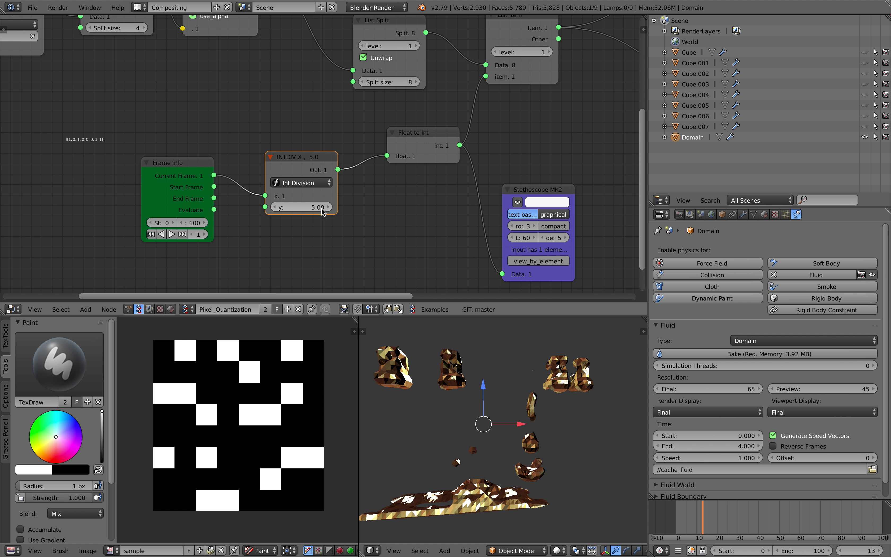
# Nudge the Float to Int node toward INTDIV and lower the List Item node slightly.
pyautogui.scroll(1, 314, 207)
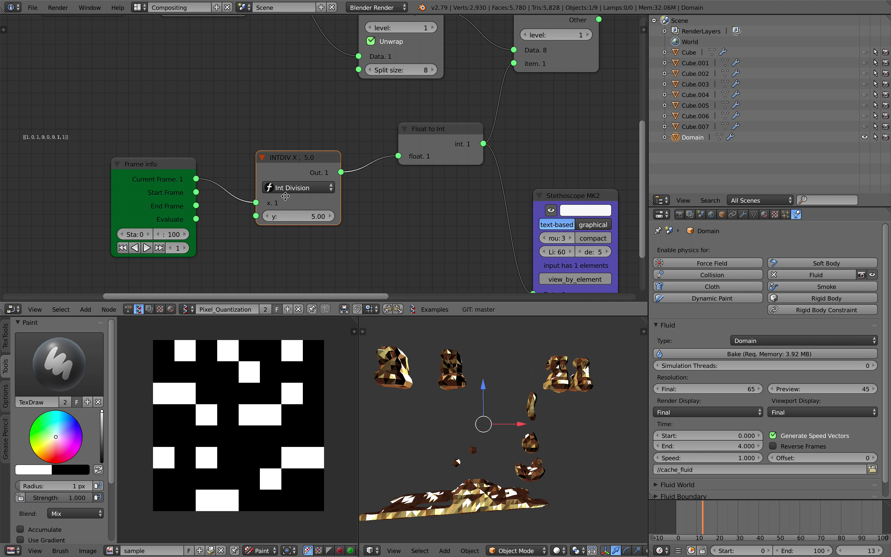
pyautogui.moveTo(285, 197); pyautogui.dragTo(270, 219, button='middle')
pyautogui.moveTo(429, 150); pyautogui.dragTo(418, 145)
pyautogui.scroll(-1, 480, 146)
pyautogui.moveTo(478, 146); pyautogui.dragTo(355, 175, button='middle')
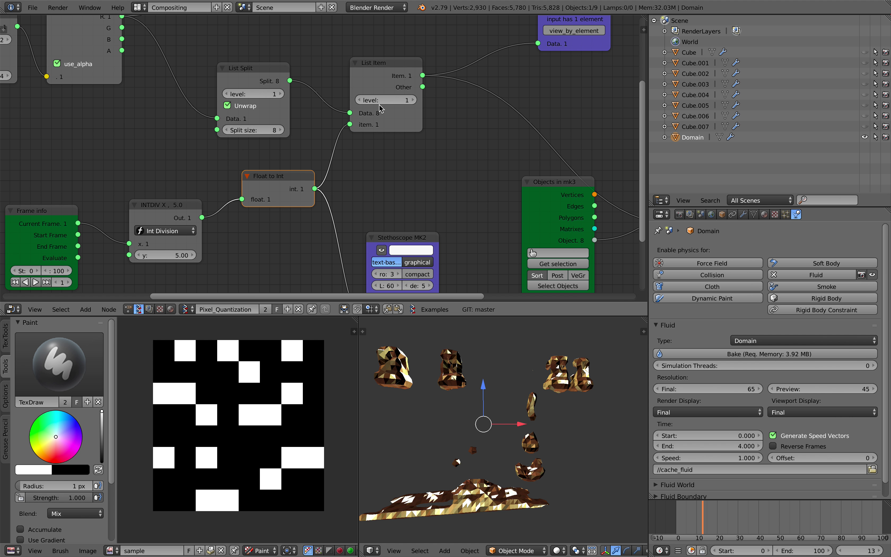
pyautogui.moveTo(389, 76); pyautogui.dragTo(398, 87)
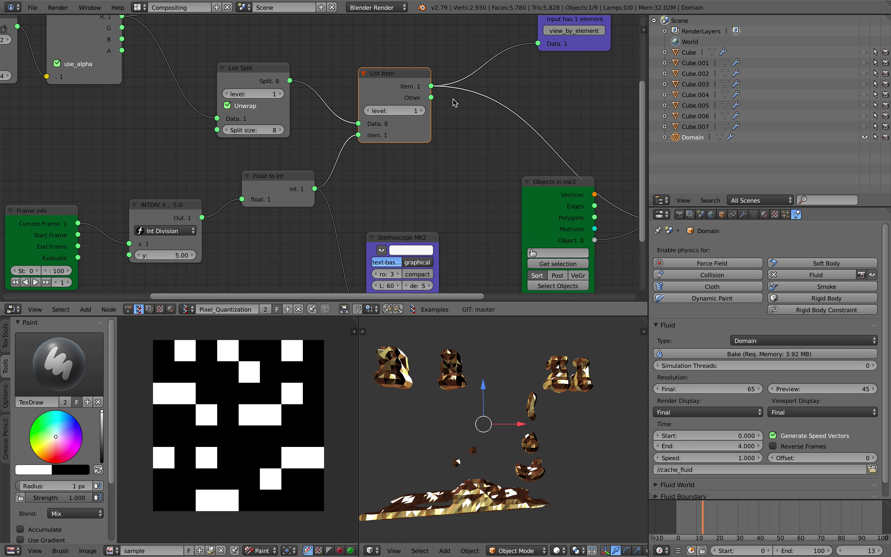
# Shift the List Item node further away from the List Split node.
pyautogui.moveTo(424, 97); pyautogui.dragTo(296, 109, button='middle')
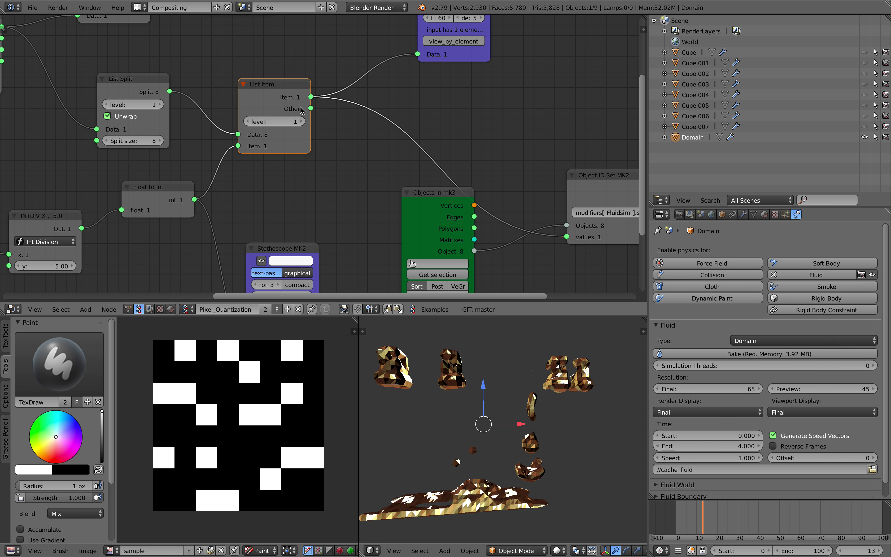
pyautogui.scroll(-1, 434, 147)
pyautogui.moveTo(369, 135); pyautogui.dragTo(342, 130, button='middle')
pyautogui.scroll(1, 381, 126)
pyautogui.scroll(2, 354, 120)
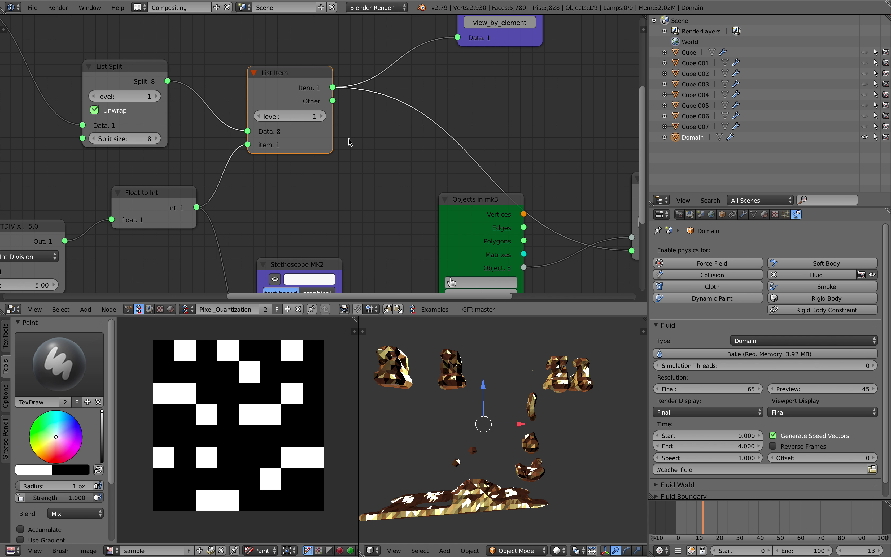
pyautogui.moveTo(316, 94); pyautogui.dragTo(334, 98)
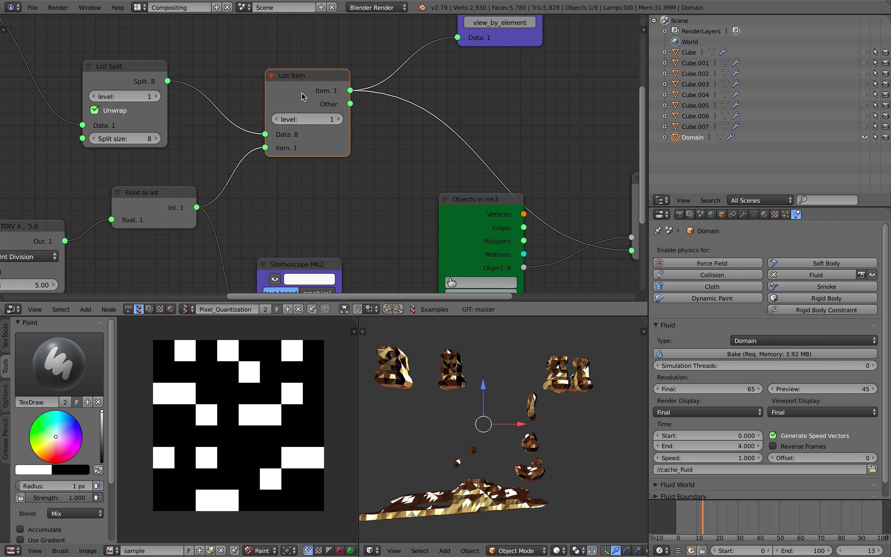
# Move the List Split node with split size 8 up and left, and the Float to Int node toward List Item.
pyautogui.moveTo(303, 96); pyautogui.dragTo(395, 117, button='middle')
pyautogui.moveTo(200, 93); pyautogui.dragTo(188, 78)
pyautogui.moveTo(320, 227); pyautogui.dragTo(303, 182, button='middle')
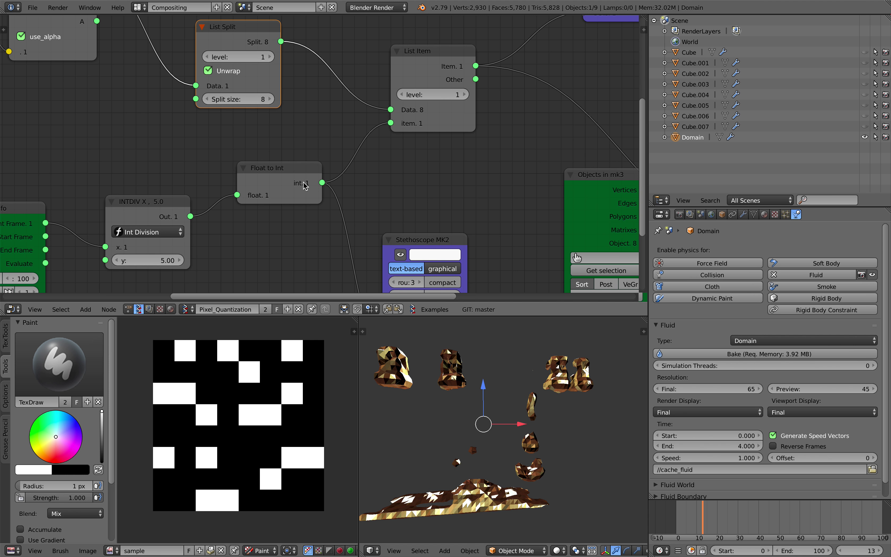
pyautogui.moveTo(276, 175); pyautogui.dragTo(291, 163)
pyautogui.moveTo(157, 217); pyautogui.dragTo(193, 195, button='middle')
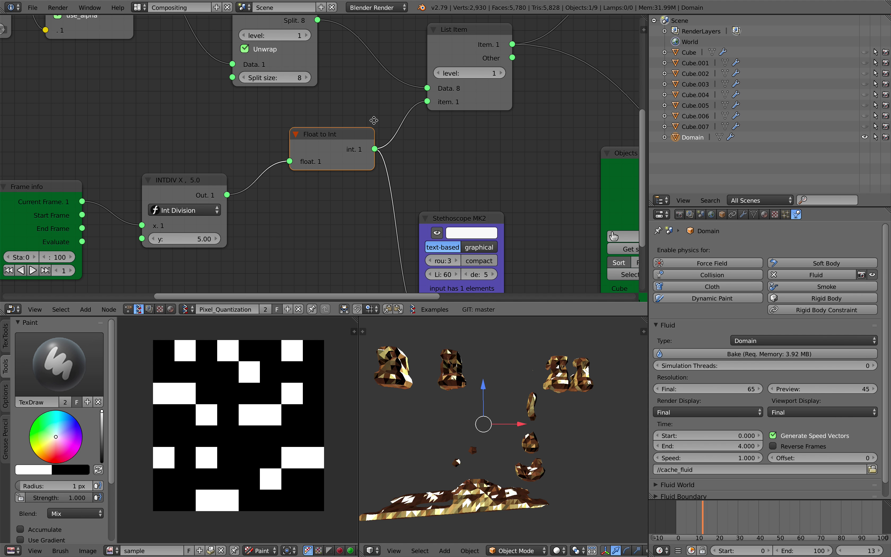
# Move the Objects in mk3 node to the left, farther from the Object ID Set MK2 node.
pyautogui.moveTo(373, 120); pyautogui.dragTo(263, 152, button='middle')
pyautogui.moveTo(322, 154); pyautogui.dragTo(308, 160, button='middle')
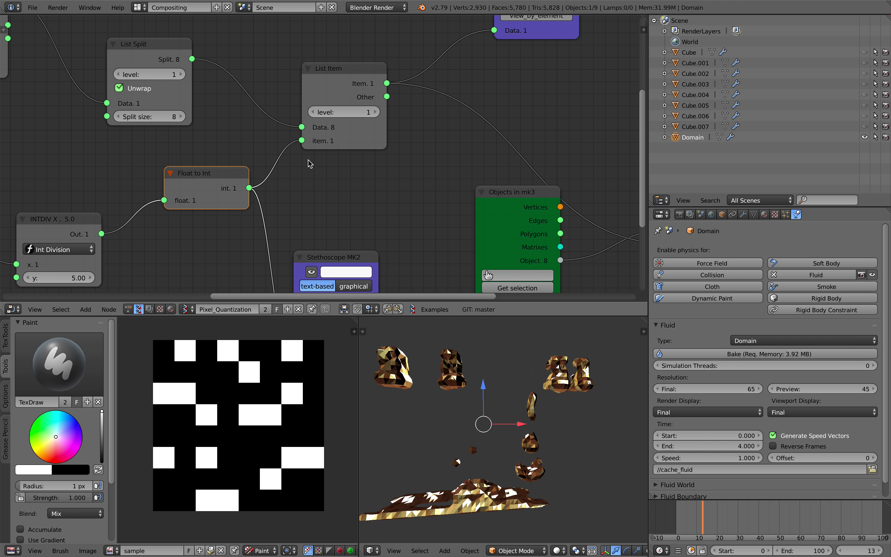
pyautogui.moveTo(351, 167); pyautogui.dragTo(309, 163, button='middle')
pyautogui.moveTo(467, 193); pyautogui.dragTo(424, 193)
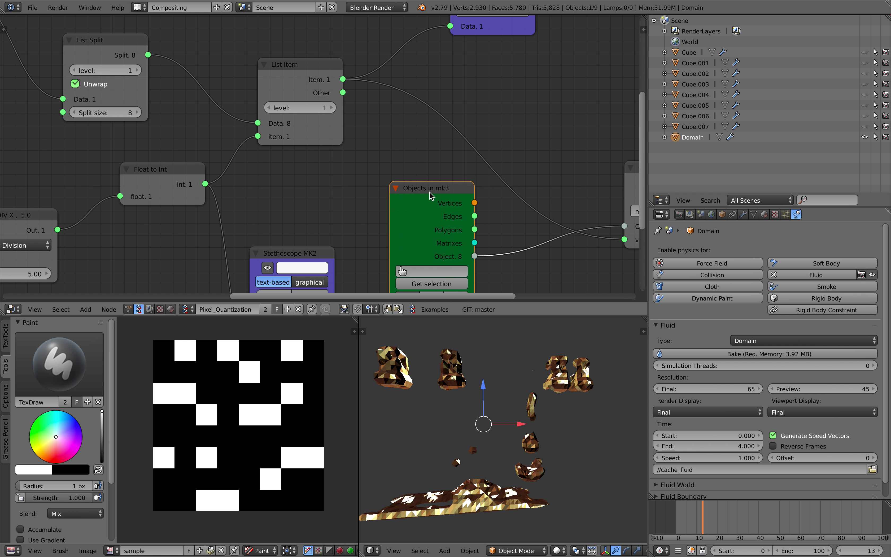
pyautogui.moveTo(423, 194); pyautogui.dragTo(379, 172, button='middle')
pyautogui.scroll(-1, 456, 209)
# Scrub the timeline from the start to frame 26 to check the fluid falling line by line.
pyautogui.scroll(-1, 626, 418)
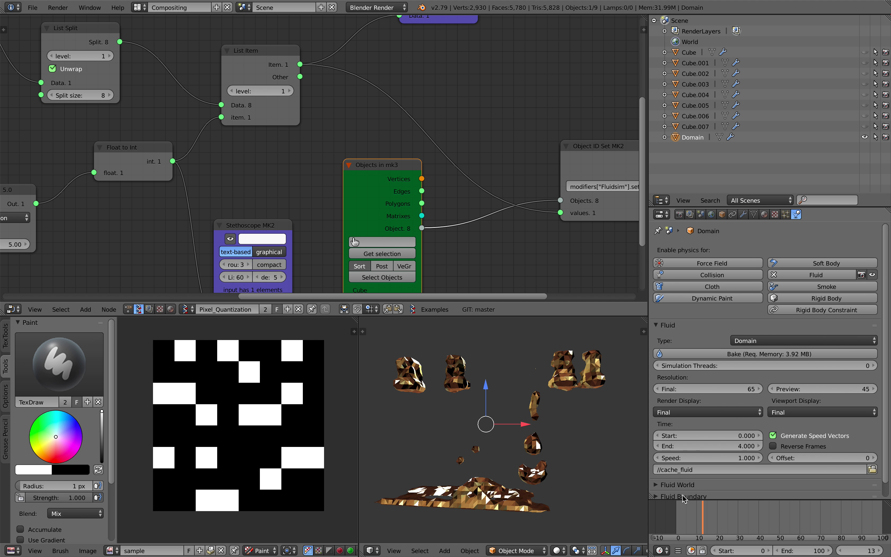
pyautogui.scroll(-1, 685, 498)
pyautogui.scroll(-1, 604, 501)
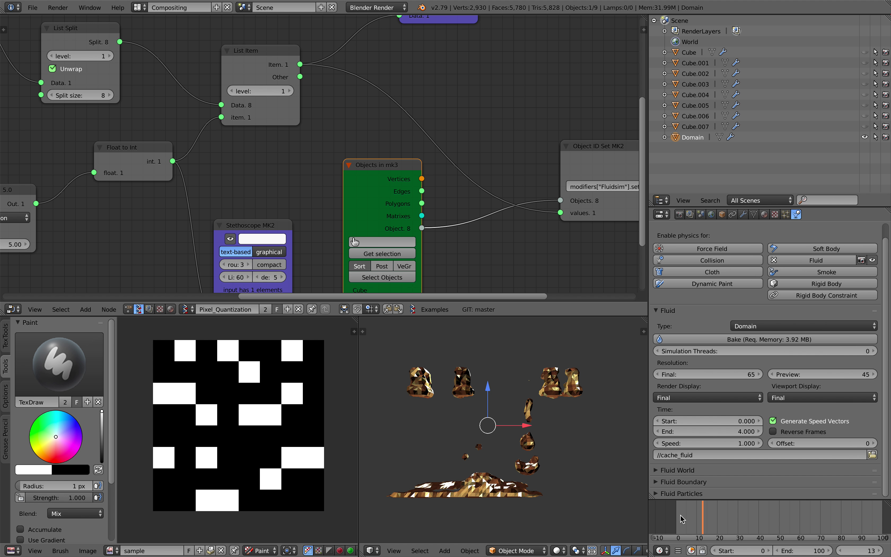
pyautogui.moveTo(679, 517); pyautogui.dragTo(704, 518)
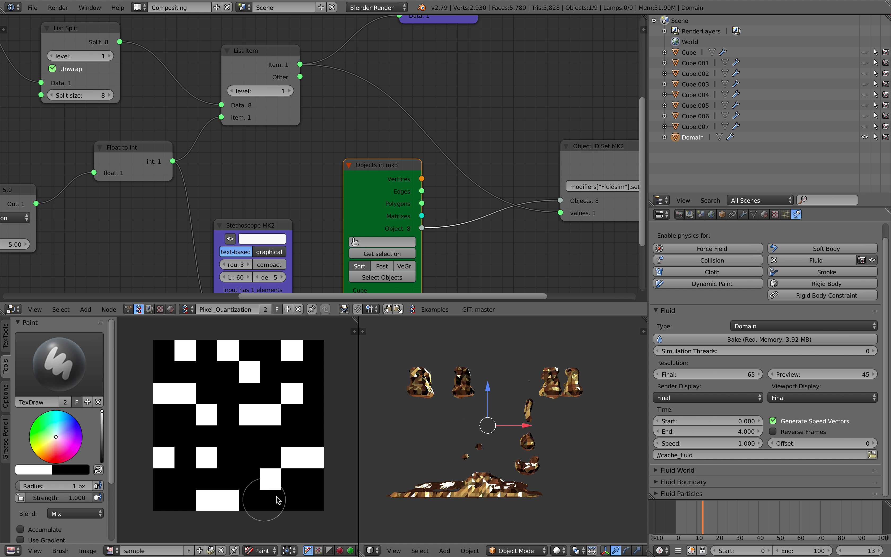
pyautogui.moveTo(704, 514); pyautogui.dragTo(729, 518)
# Enlarge the image editor and 3D view vertically, and widen the working area by narrowing the Properties and Outliner editors.
pyautogui.moveTo(556, 315); pyautogui.dragTo(553, 252)
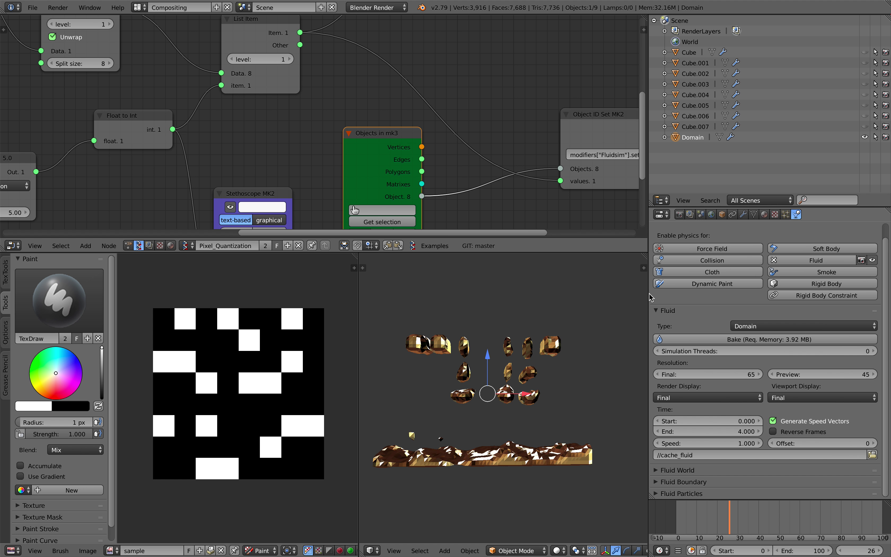
pyautogui.moveTo(649, 294); pyautogui.dragTo(674, 294)
pyautogui.scroll(-4, 569, 201)
pyautogui.moveTo(569, 202); pyautogui.dragTo(549, 190, button='middle')
pyautogui.scroll(-1, 549, 343)
# Scrub the timeline to just past frame 60 and compare the fluid in the 3D view with the painted image.
pyautogui.moveTo(698, 511); pyautogui.dragTo(817, 512)
pyautogui.moveTo(534, 441)
pyautogui.mouseDown(button='middle')
pyautogui.moveTo(515, 448)
pyautogui.moveTo(571, 438)
pyautogui.moveTo(544, 435)
pyautogui.mouseUp(button='middle')
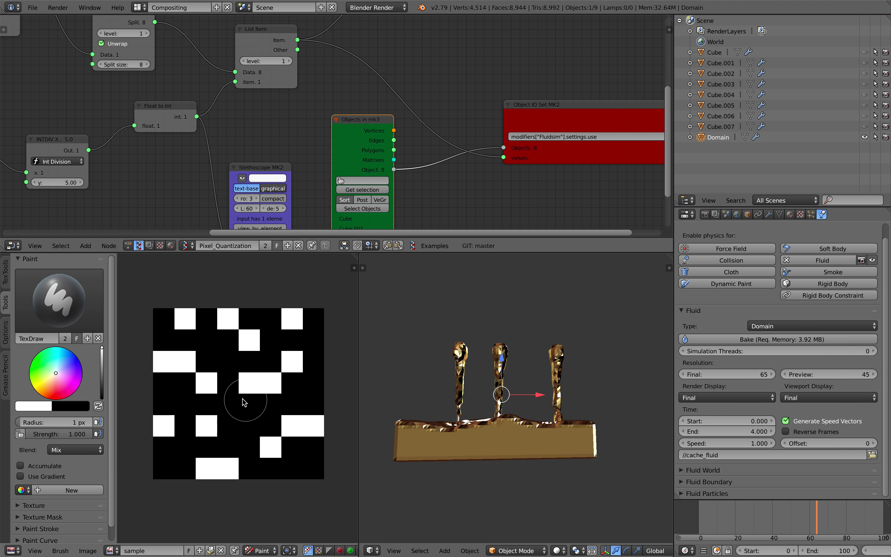
pyautogui.scroll(-2, 243, 401)
pyautogui.scroll(1, 257, 363)
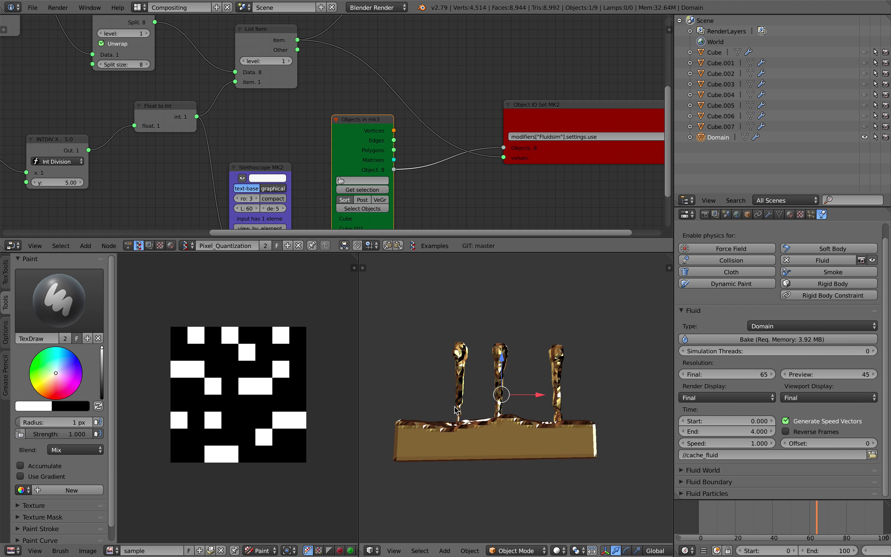
# Scrub the timeline between the start and about frame 45 and compare the falling fluid with the sample image, settling near frame 20.
pyautogui.moveTo(467, 396); pyautogui.dragTo(478, 395, button='middle')
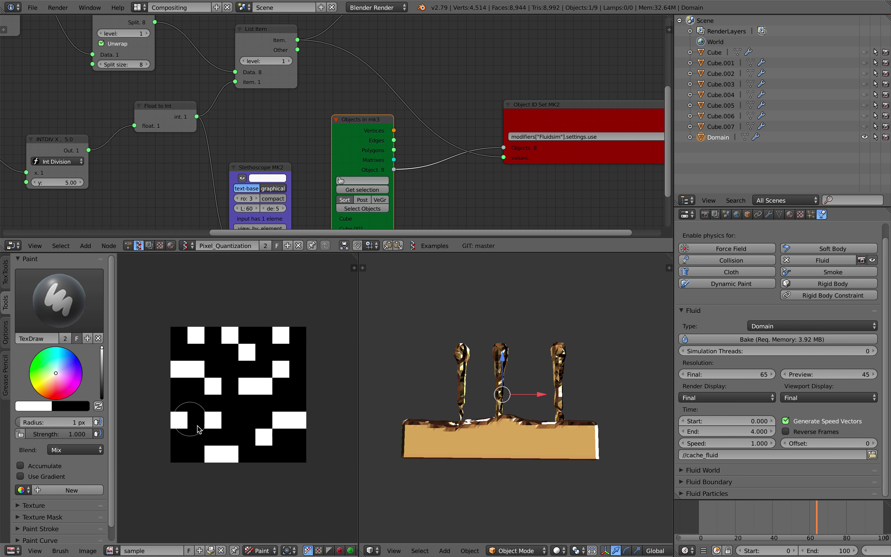
pyautogui.moveTo(701, 515); pyautogui.dragTo(748, 509)
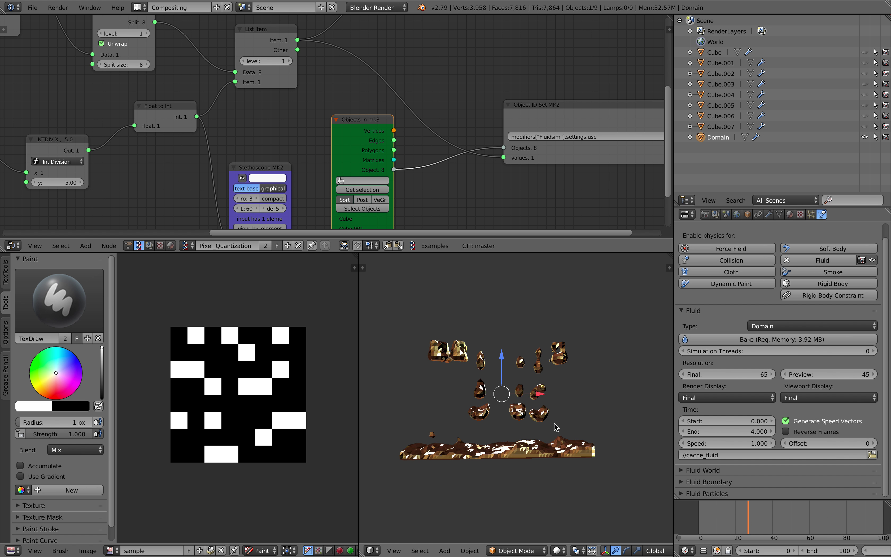
pyautogui.moveTo(695, 516); pyautogui.dragTo(776, 507)
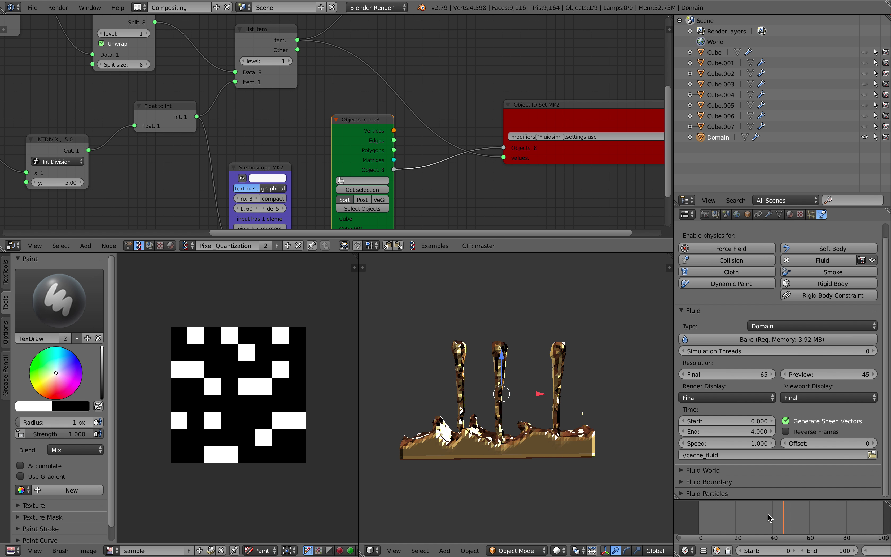
pyautogui.moveTo(711, 518)
pyautogui.mouseDown()
pyautogui.moveTo(700, 517)
pyautogui.moveTo(729, 517)
pyautogui.moveTo(732, 480)
pyautogui.moveTo(728, 501)
pyautogui.moveTo(750, 504)
pyautogui.moveTo(716, 503)
pyautogui.mouseUp()
pyautogui.scroll(-1, 516, 399)
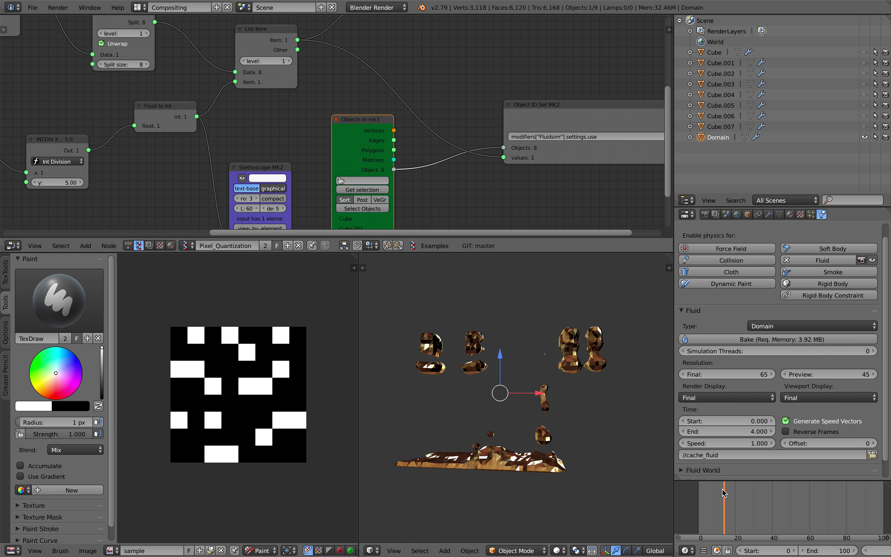
pyautogui.click(731, 500)
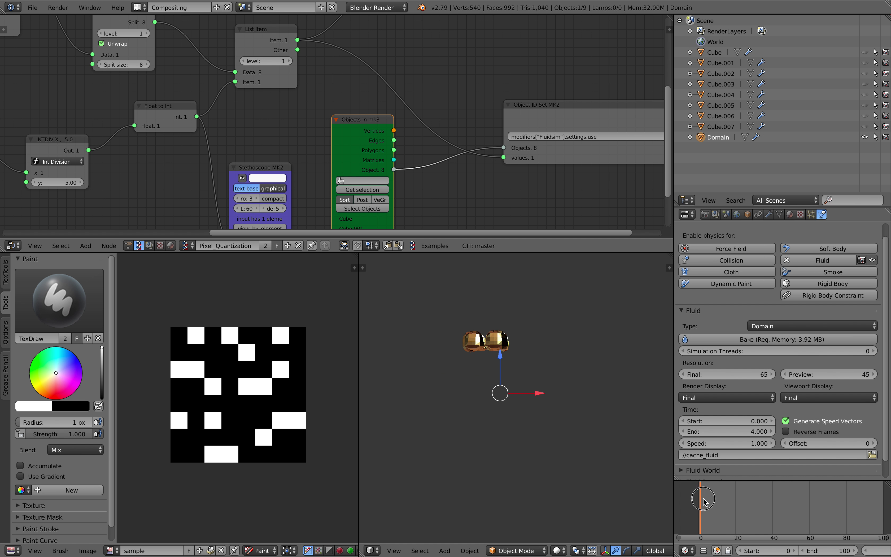
pyautogui.moveTo(731, 500); pyautogui.dragTo(741, 500)
pyautogui.moveTo(561, 418); pyautogui.dragTo(570, 417, button='middle')
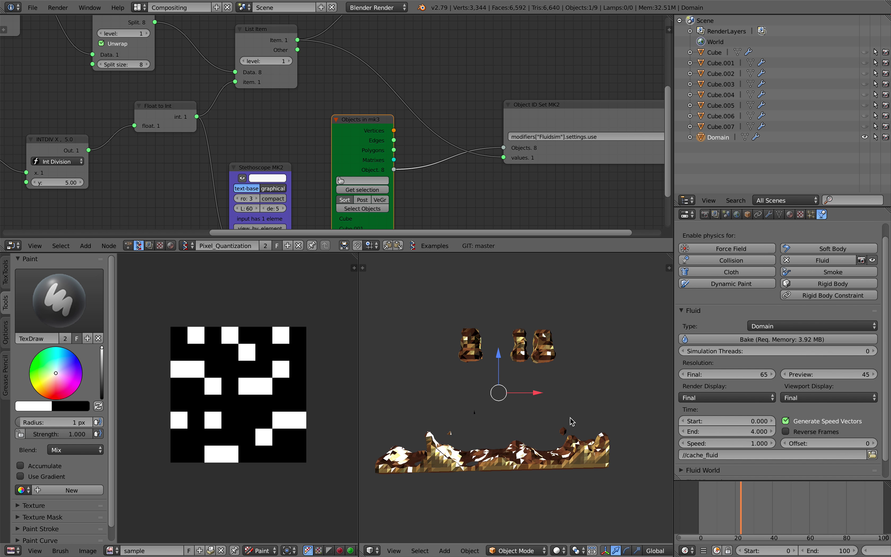
pyautogui.moveTo(733, 500); pyautogui.dragTo(736, 499)
pyautogui.moveTo(541, 355)
pyautogui.mouseDown(button='middle')
pyautogui.moveTo(527, 361)
pyautogui.moveTo(536, 352)
pyautogui.mouseUp(button='middle')
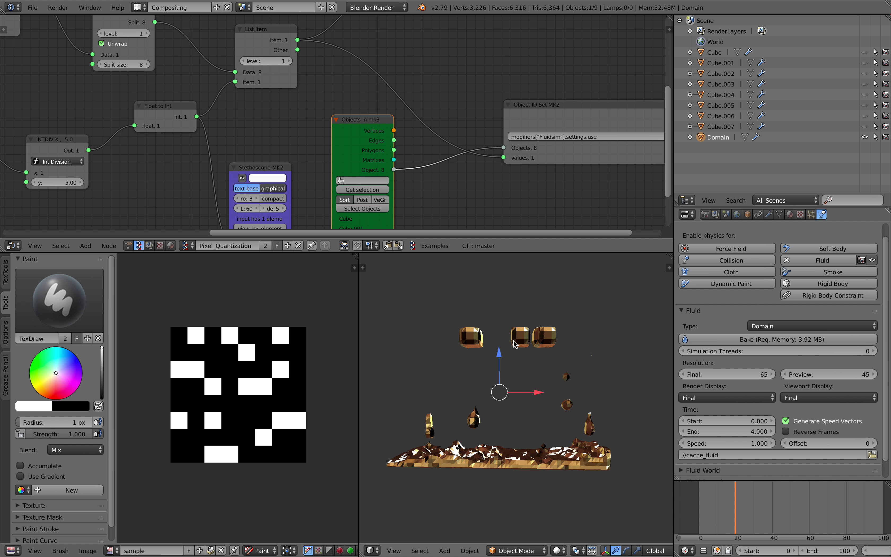
# Create a new blank black image 8 px wide and 20 px high.
pyautogui.scroll(-3, 463, 190)
pyautogui.moveTo(471, 187)
pyautogui.mouseDown(button='middle')
pyautogui.moveTo(460, 195)
pyautogui.moveTo(476, 172)
pyautogui.mouseUp(button='middle')
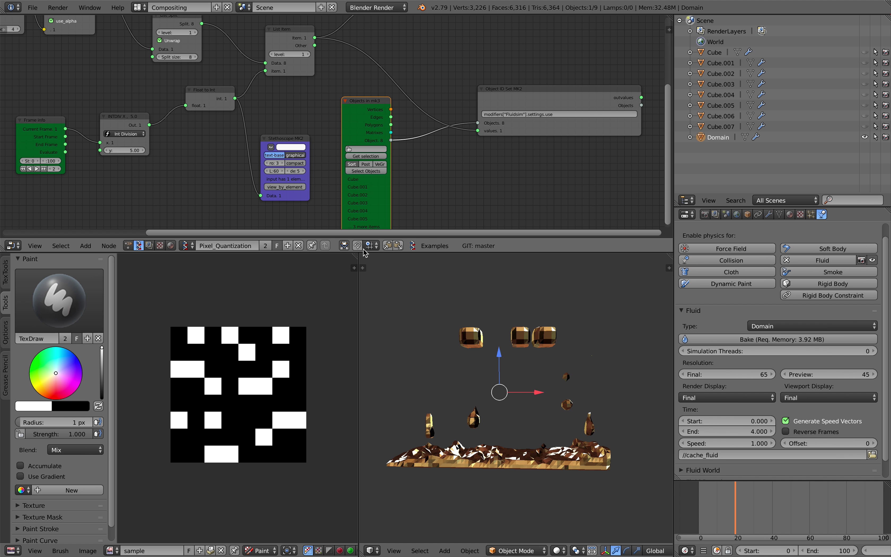
pyautogui.scroll(1, 235, 390)
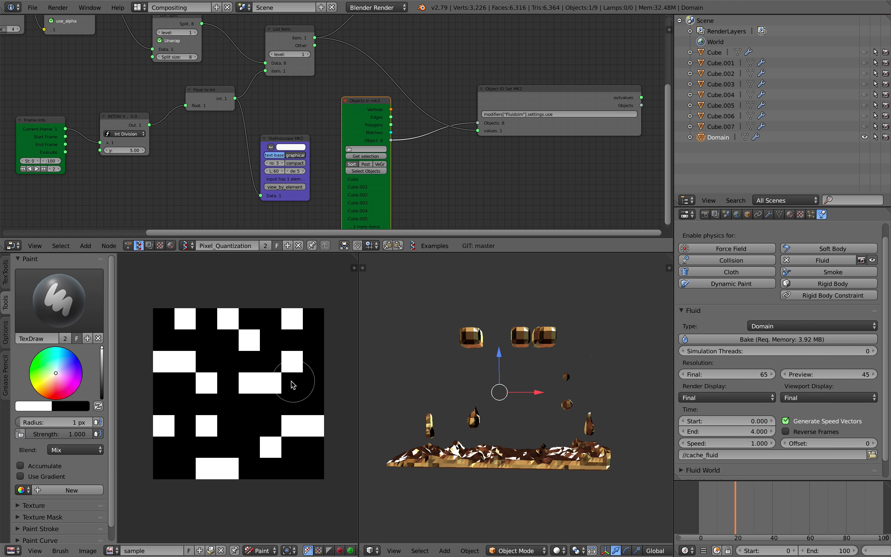
pyautogui.scroll(-3, 222, 400)
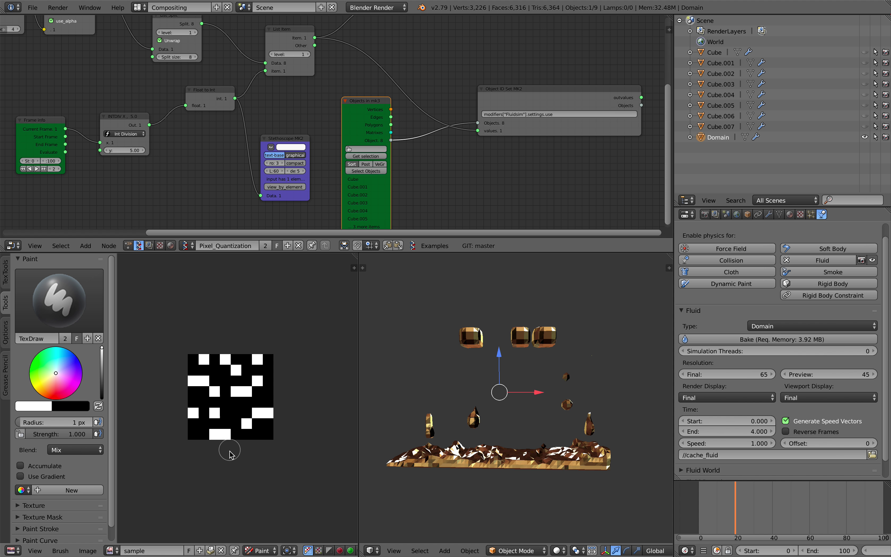
pyautogui.click(88, 553)
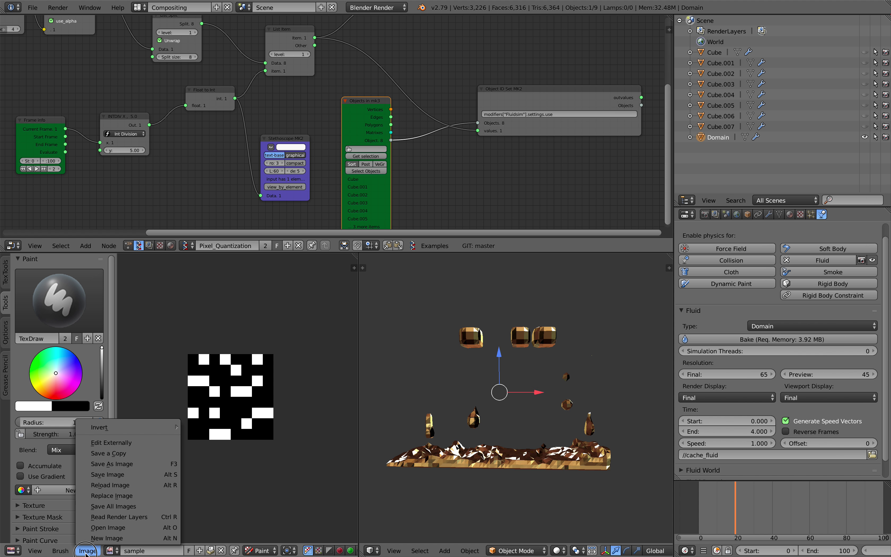
pyautogui.click(99, 538)
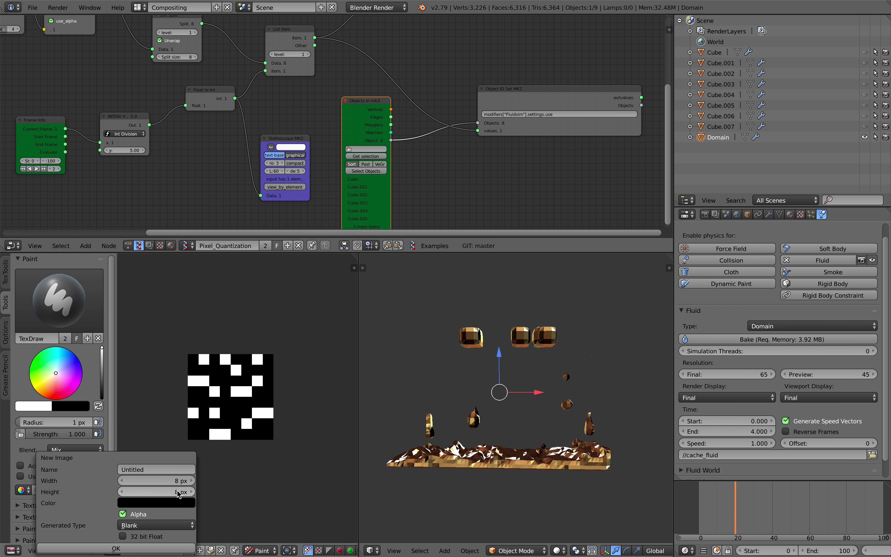
pyautogui.click(186, 493)
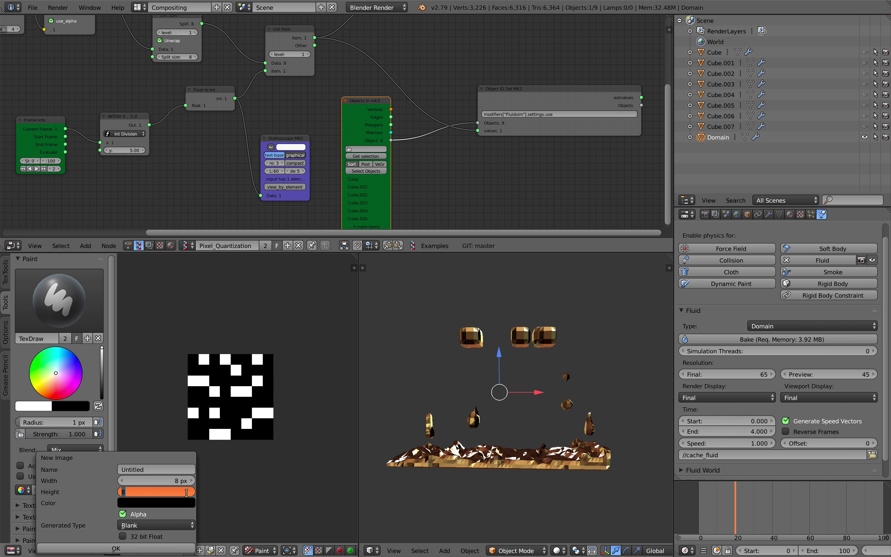
pyautogui.click(151, 549)
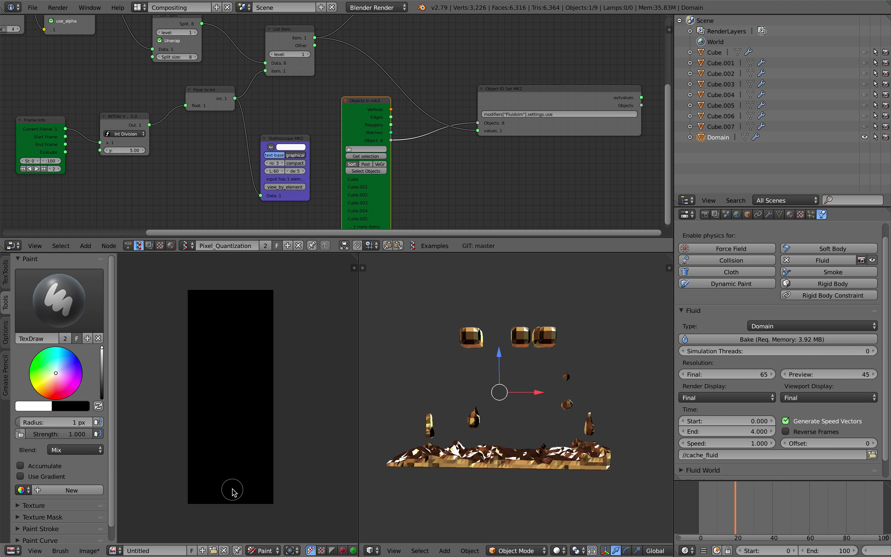
# Paint a white pixel smiley at the new image's top, a winding figure in the middle and a hooked stroke near the bottom edge.
pyautogui.scroll(-1, 273, 376)
pyautogui.moveTo(206, 339); pyautogui.dragTo(251, 341)
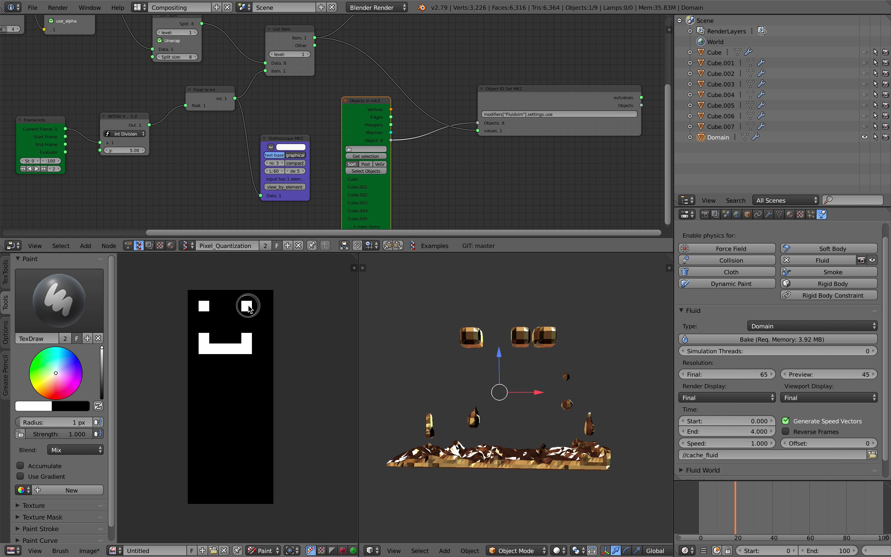
pyautogui.moveTo(204, 381)
pyautogui.mouseDown()
pyautogui.moveTo(239, 379)
pyautogui.moveTo(252, 403)
pyautogui.moveTo(201, 413)
pyautogui.moveTo(246, 444)
pyautogui.mouseUp()
pyautogui.moveTo(209, 480)
pyautogui.mouseDown()
pyautogui.moveTo(256, 478)
pyautogui.moveTo(246, 495)
pyautogui.mouseUp()
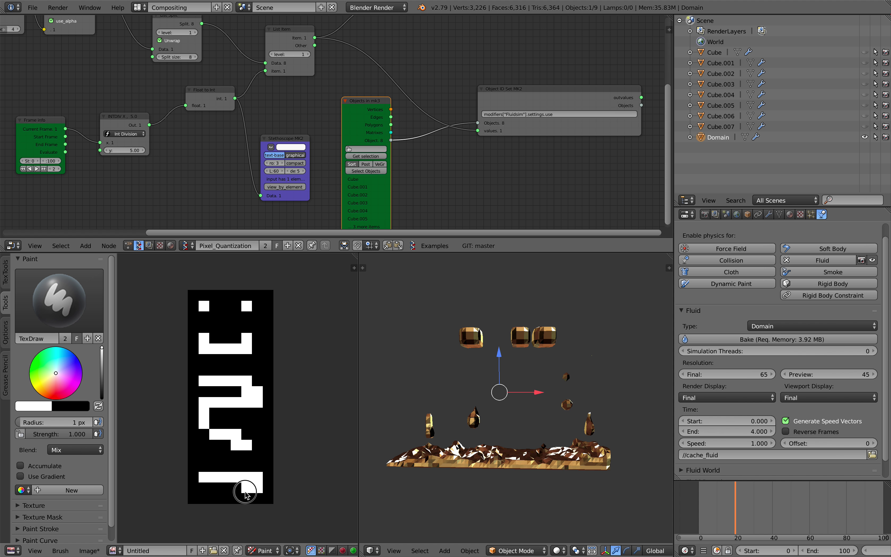
# Save the painted image as sample2.png in the Desktop folder.
pyautogui.click(89, 550)
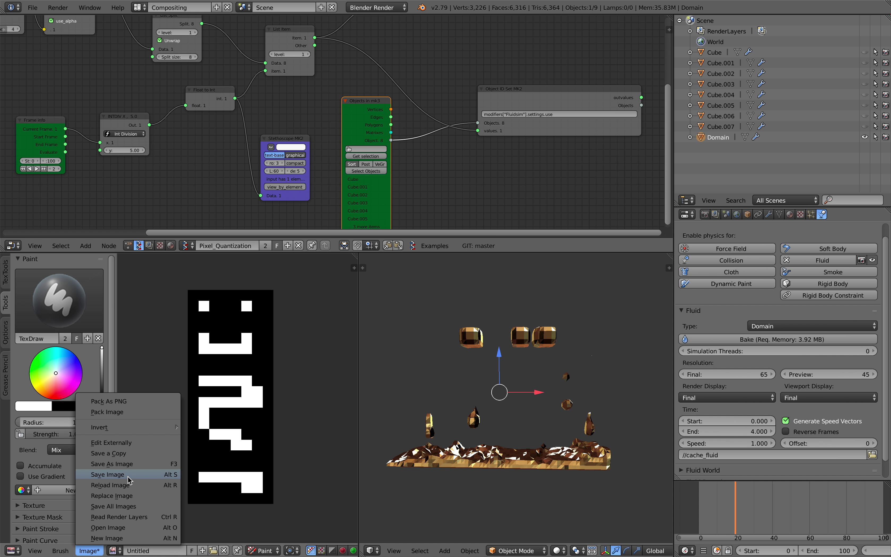
pyautogui.click(131, 464)
pyautogui.doubleClick(143, 48)
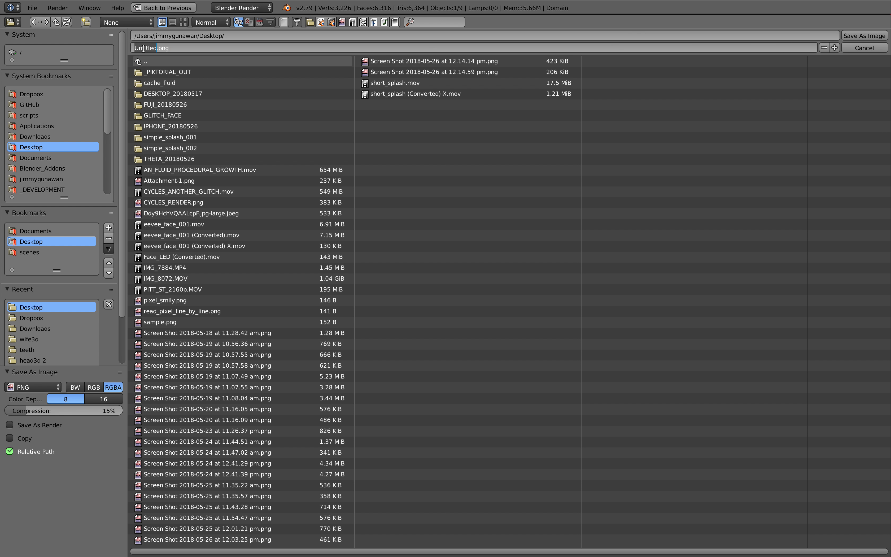
pyautogui.write('sample2')
pyautogui.press('Return')
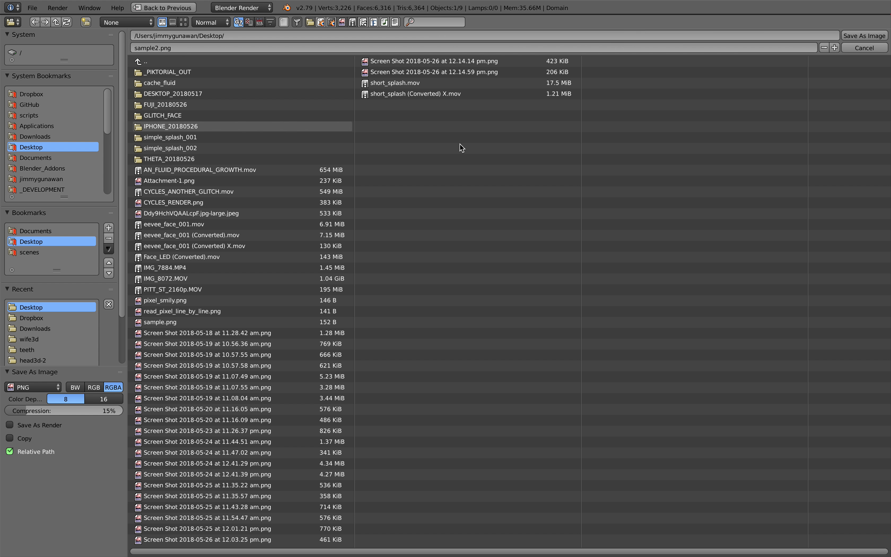
pyautogui.click(864, 35)
# Rename the image data-block to sample2 and pick it as the source image in the Object ID Selector node.
pyautogui.moveTo(41, 170); pyautogui.dragTo(316, 222, button='middle')
pyautogui.scroll(3, 239, 141)
pyautogui.click(240, 125)
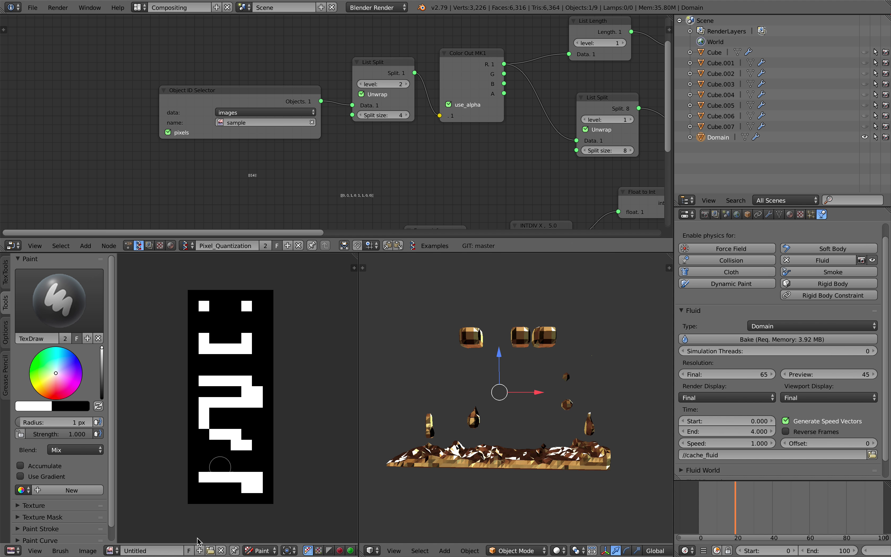
pyautogui.click(159, 552)
pyautogui.write('sample2')
pyautogui.press('Return')
pyautogui.click(240, 122)
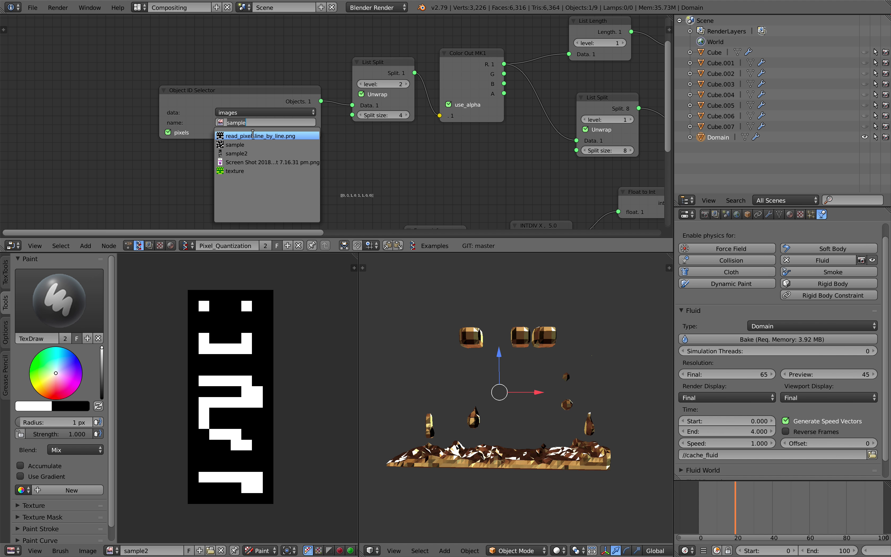
pyautogui.click(256, 152)
# Save the project as a Blender file in the Desktop folder.
pyautogui.hscroll(5, 245, 136)
pyautogui.click(34, 7)
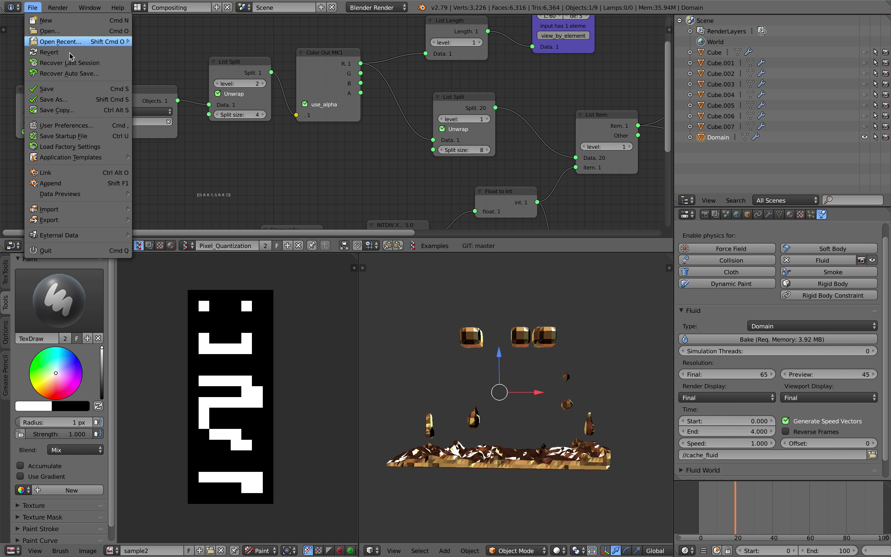
pyautogui.click(46, 96)
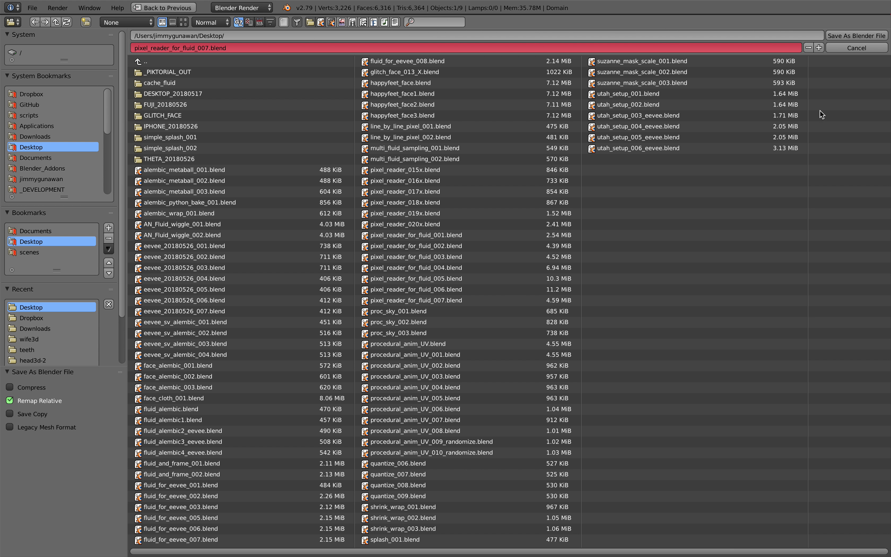
pyautogui.click(836, 36)
# Narrow the Object ID Set MK2 node and nudge it slightly up.
pyautogui.hscroll(5, 516, 118)
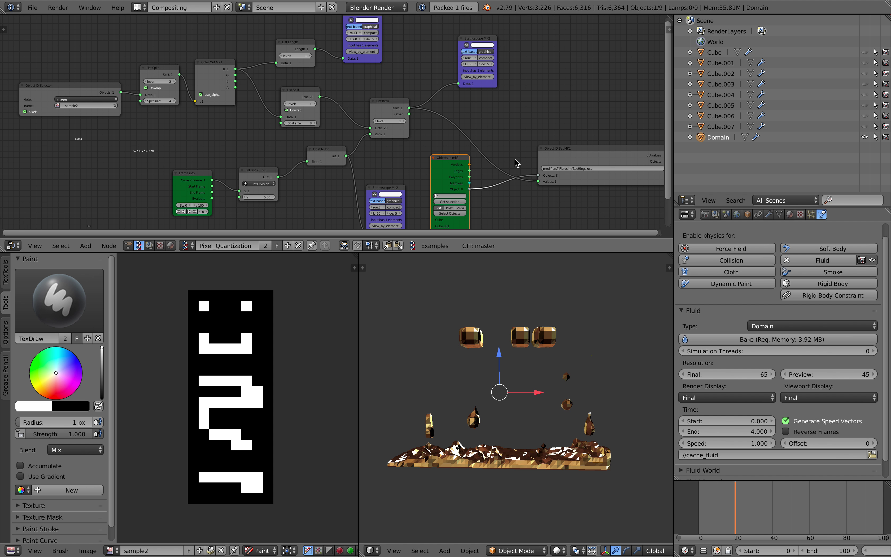
pyautogui.hscroll(5, 509, 158)
pyautogui.scroll(3, 483, 145)
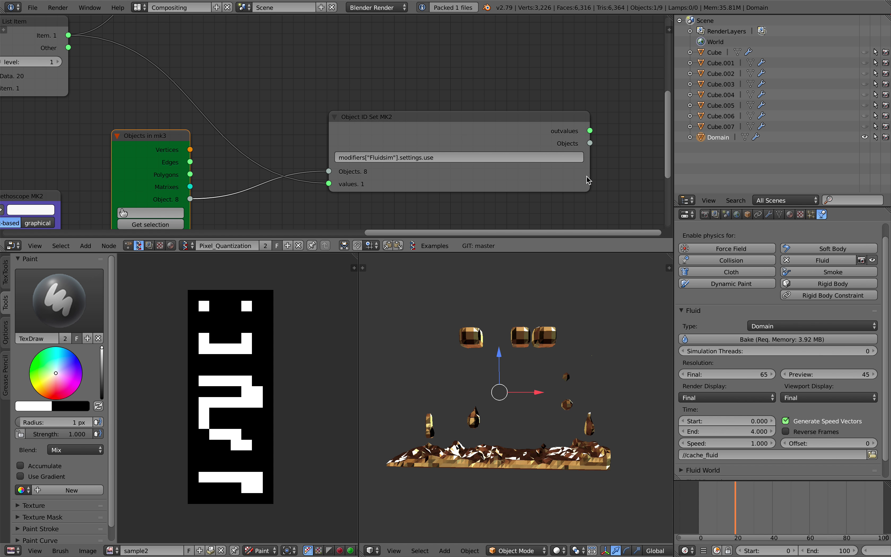
pyautogui.moveTo(587, 180); pyautogui.dragTo(507, 167)
pyautogui.scroll(3, 427, 163)
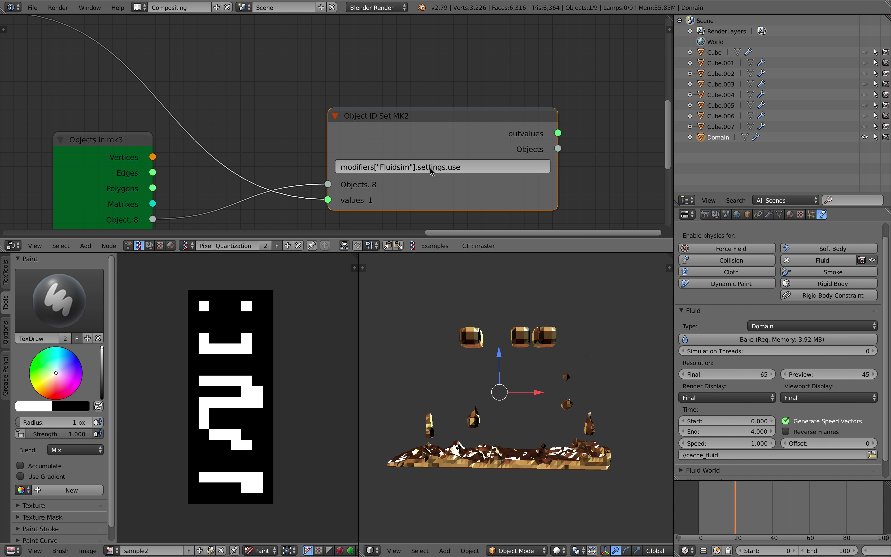
pyautogui.moveTo(442, 140); pyautogui.dragTo(447, 134)
pyautogui.scroll(-6, 434, 166)
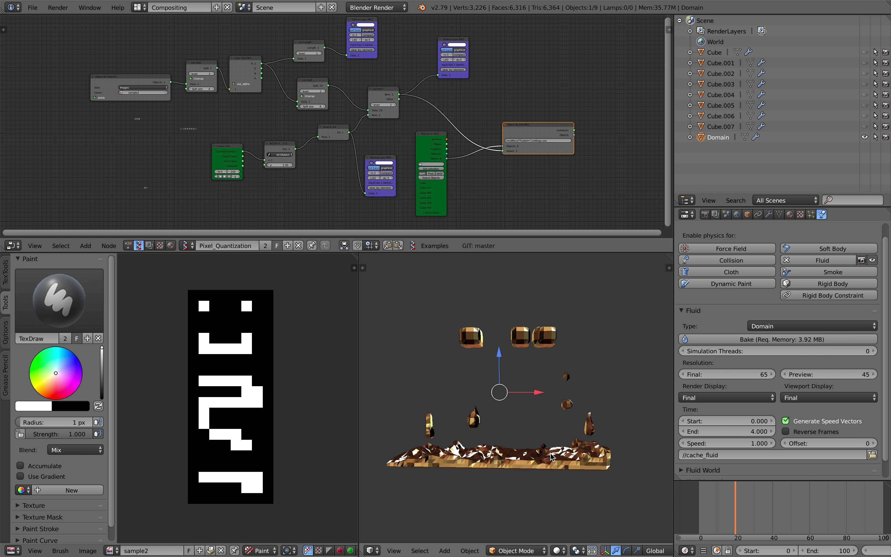
# Paint extra white pixels on the sample2 image: around the face, in the corner above it, beside the winding figure and along the bottom row.
pyautogui.moveTo(550, 454); pyautogui.dragTo(552, 452, button='middle')
pyautogui.moveTo(259, 408); pyautogui.dragTo(260, 400, button='middle')
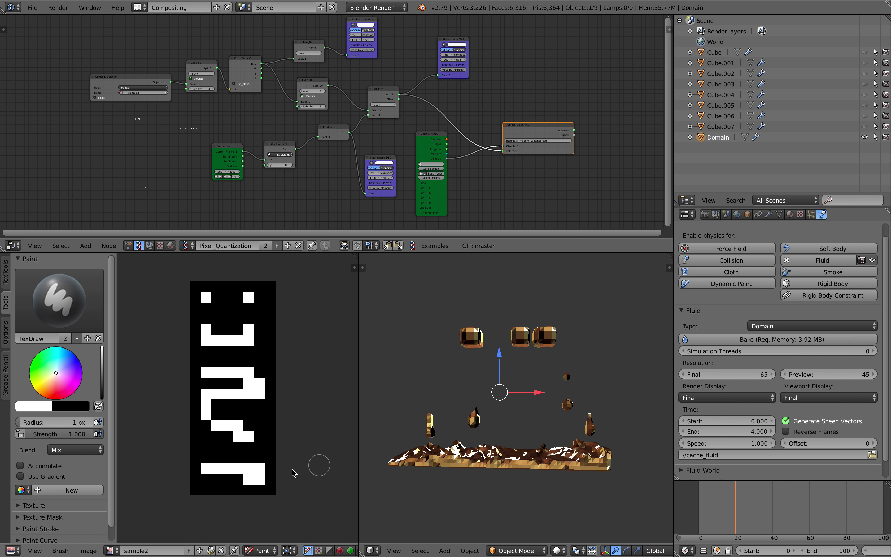
pyautogui.click(221, 491)
pyautogui.click(259, 415)
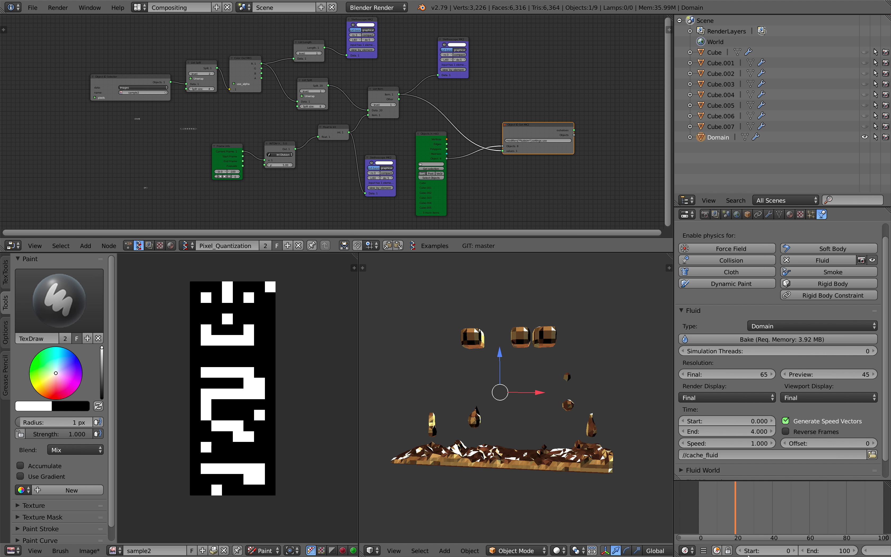
# Set the timeline's end frame to 200.
pyautogui.click(823, 551)
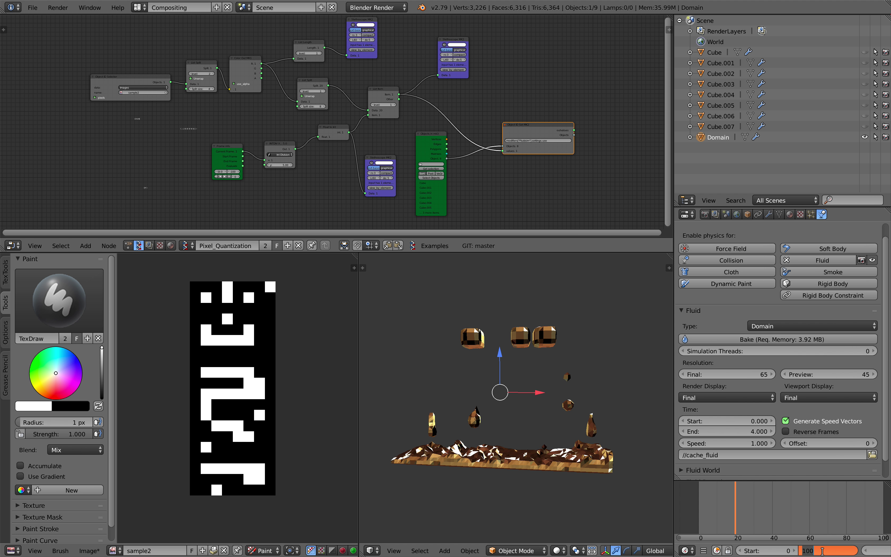
pyautogui.write('200')
pyautogui.press('Return')
# Set the fluid domain's end time to 5 and its final resolution to 85.
pyautogui.click(742, 431)
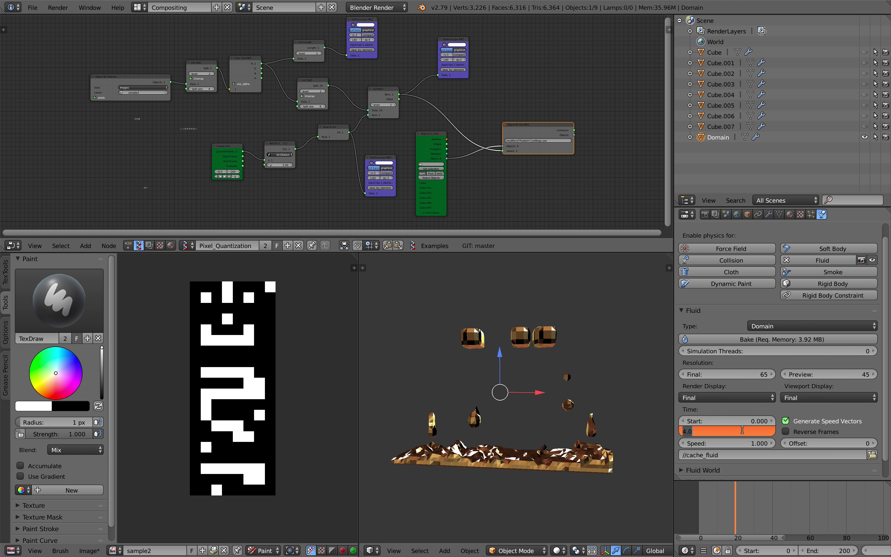
pyautogui.write('5')
pyautogui.press('Return')
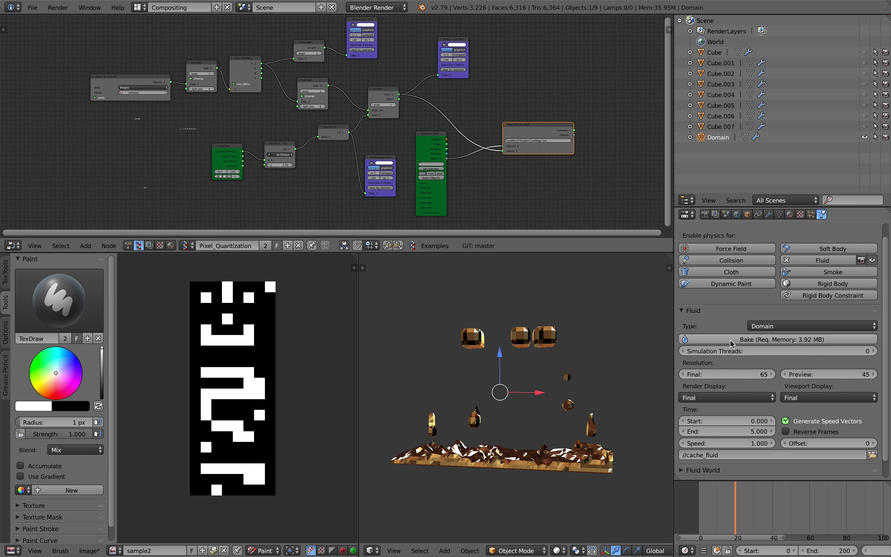
pyautogui.click(723, 375)
pyautogui.write('85')
pyautogui.press('Return')
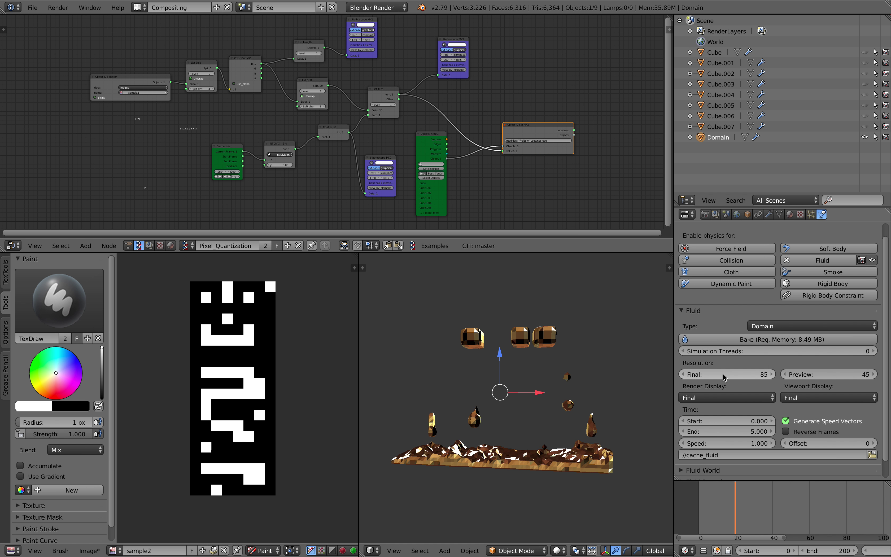
# Bake the fluid simulation and return the timeline to the start.
pyautogui.click(715, 341)
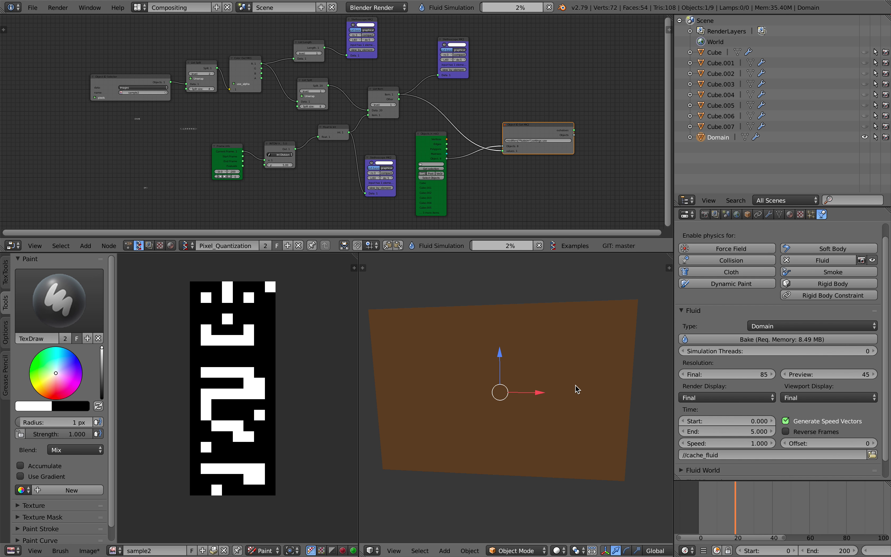
pyautogui.click(698, 520)
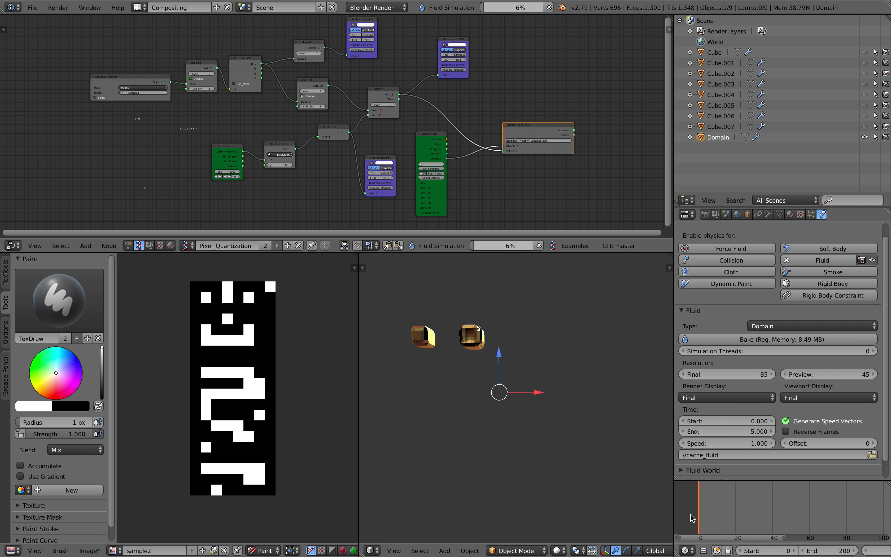
# Step through the already baked frames to preview the fluid simulation.
pyautogui.press('Left')
pyautogui.press('Left')
pyautogui.press('Left')
pyautogui.press('Left')
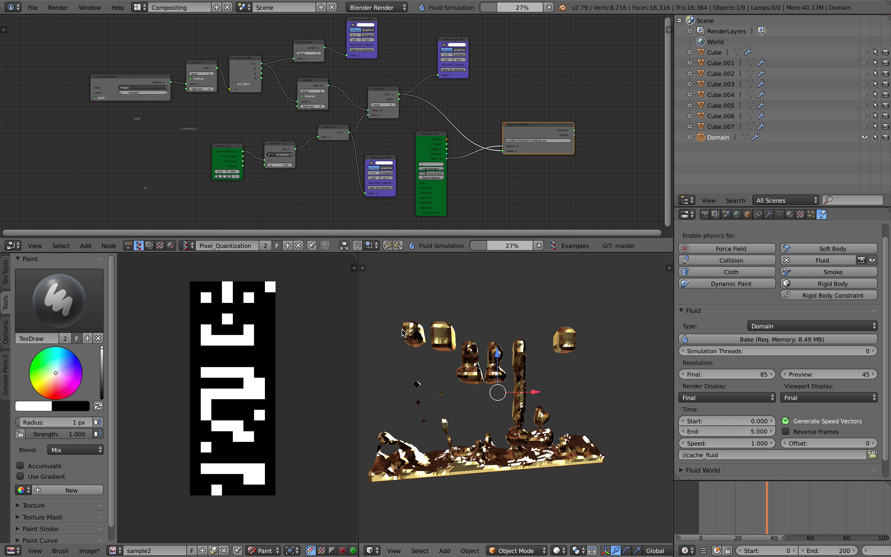
pyautogui.scroll(-1, 467, 360)
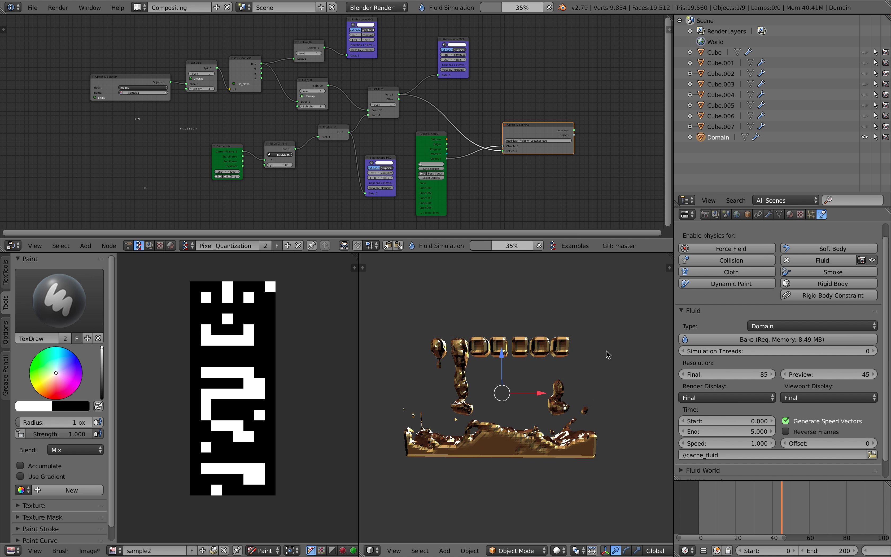
# Examine the List Item output with its Stethoscope viewer and the List Split node's split size in the node tree.
pyautogui.scroll(3, 367, 107)
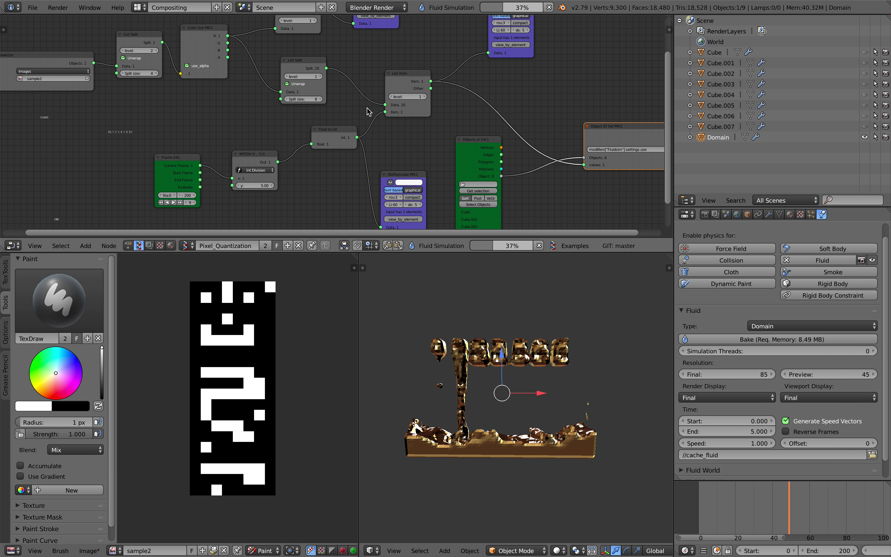
pyautogui.scroll(1, 350, 115)
pyautogui.click(350, 115)
pyautogui.moveTo(451, 98); pyautogui.dragTo(397, 125, button='middle')
pyautogui.scroll(3, 397, 124)
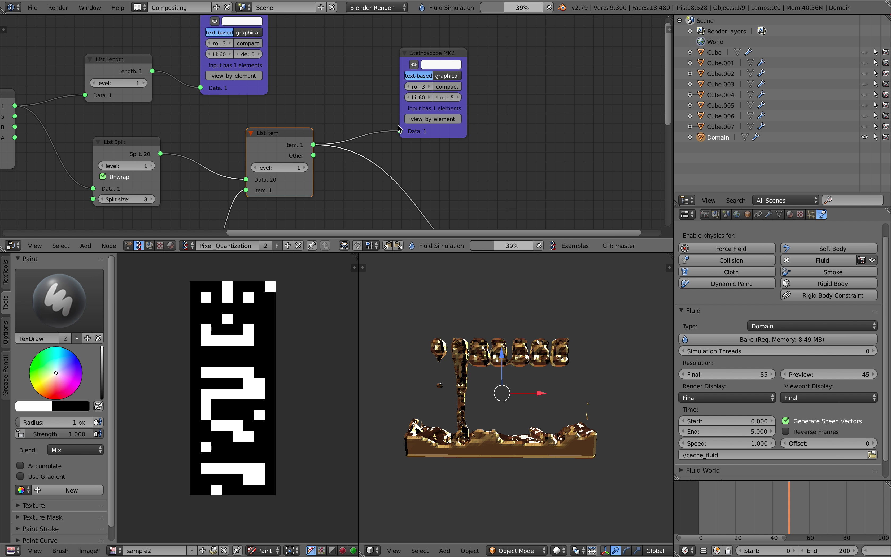
pyautogui.click(443, 113)
pyautogui.moveTo(200, 121); pyautogui.dragTo(349, 98, button='middle')
pyautogui.moveTo(274, 158); pyautogui.dragTo(328, 126, button='middle')
pyautogui.scroll(4, 328, 124)
pyautogui.scroll(1, 370, 142)
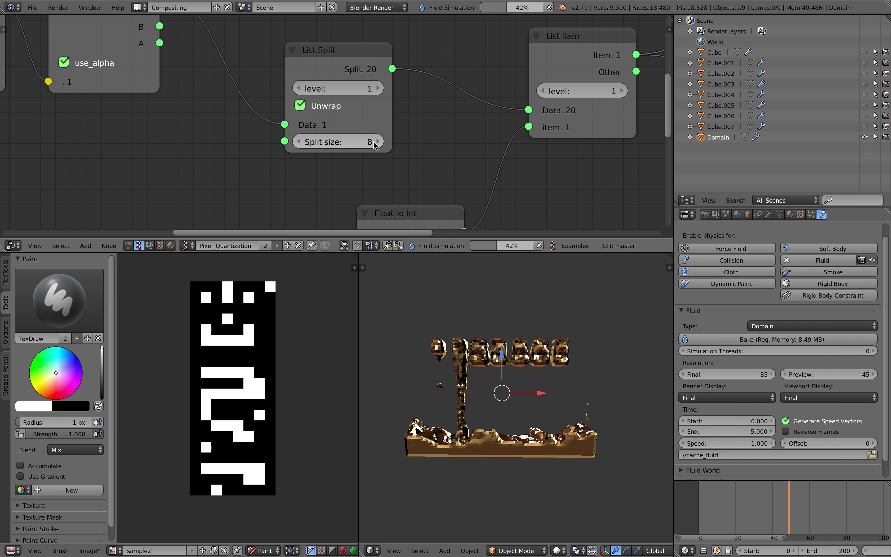
pyautogui.scroll(2, 373, 138)
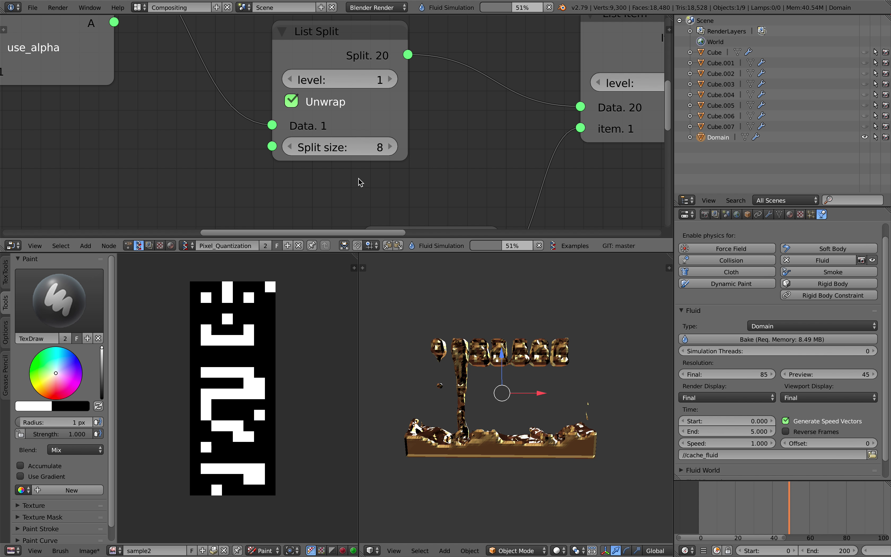
pyautogui.scroll(-2, 360, 181)
pyautogui.scroll(-2, 331, 191)
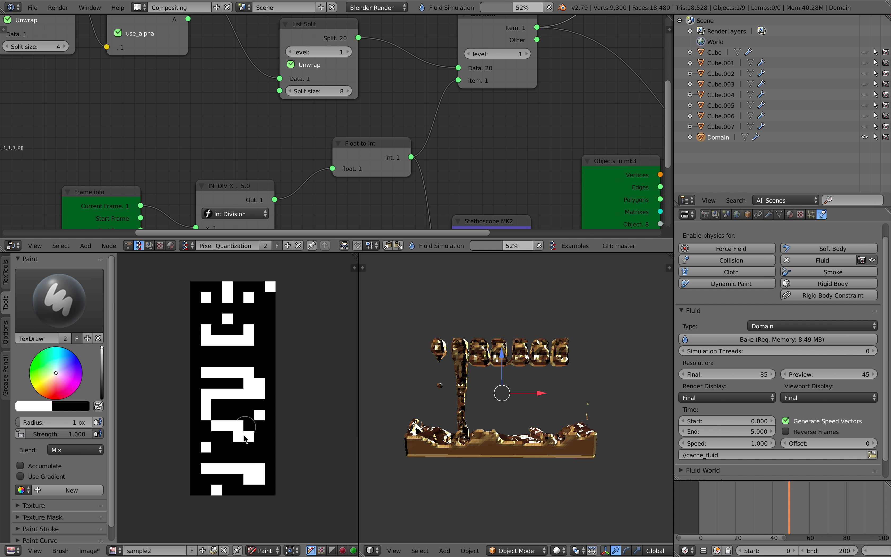
# Examine how the Frame Info node feeds the Int Division and Float to Int nodes that choose the image row.
pyautogui.moveTo(468, 138); pyautogui.dragTo(349, 45, button='middle')
pyautogui.scroll(-3, 405, 93)
pyautogui.moveTo(276, 121); pyautogui.dragTo(382, 119, button='middle')
pyautogui.moveTo(229, 118); pyautogui.dragTo(332, 126, button='middle')
pyautogui.scroll(3, 332, 126)
pyautogui.moveTo(230, 107); pyautogui.dragTo(226, 107)
pyautogui.scroll(-4, 486, 159)
pyautogui.moveTo(487, 159); pyautogui.dragTo(405, 161, button='middle')
# Scrub the timeline through the early baked frames and play the fluid animation.
pyautogui.moveTo(700, 512); pyautogui.dragTo(743, 512)
pyautogui.scroll(-3, 722, 511)
pyautogui.moveTo(720, 511); pyautogui.dragTo(685, 507, button='middle')
pyautogui.click(710, 509)
pyautogui.scroll(-4, 716, 508)
pyautogui.hotkey('alt', 'a')
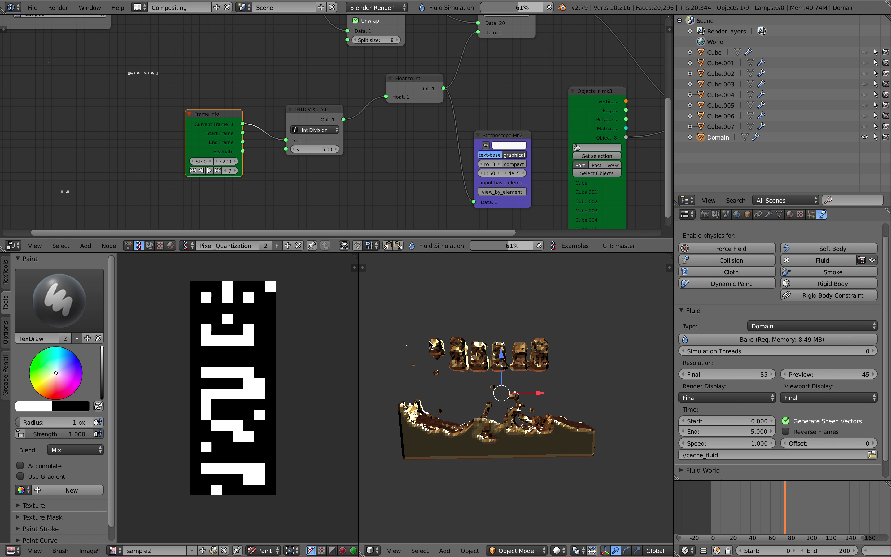
# Scrub the fluid animation to about frame 100, return to frame 0 and play it back from the start.
pyautogui.moveTo(716, 511); pyautogui.dragTo(812, 506)
pyautogui.scroll(-3, 818, 510)
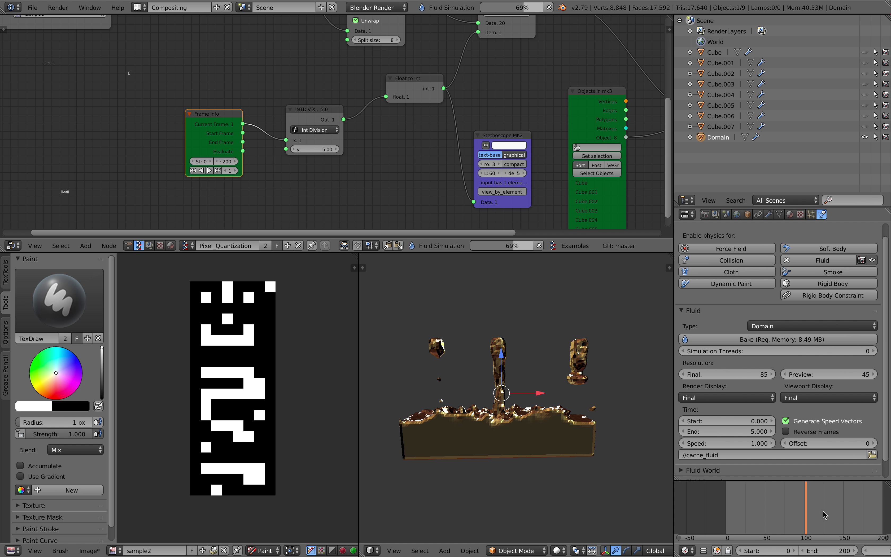
pyautogui.moveTo(823, 512); pyautogui.dragTo(792, 513, button='middle')
pyautogui.moveTo(791, 513); pyautogui.dragTo(695, 508)
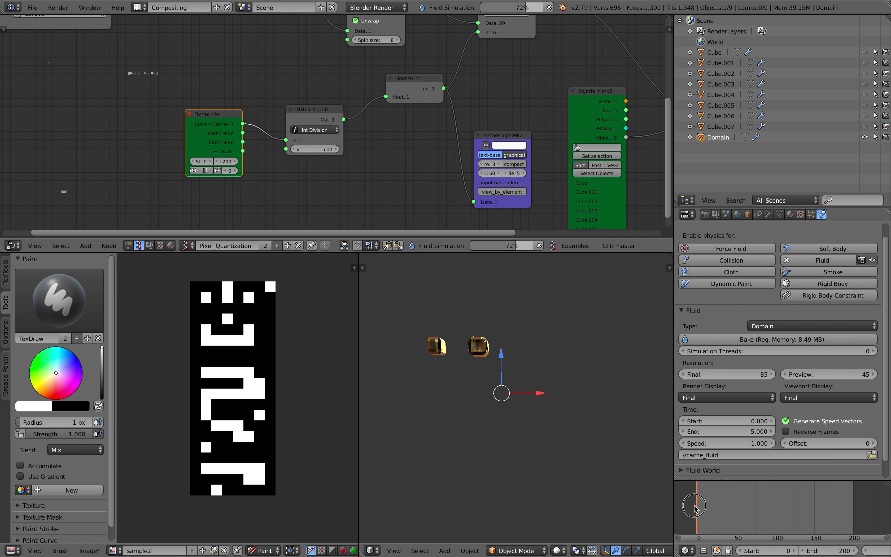
pyautogui.hotkey('alt', 'a')
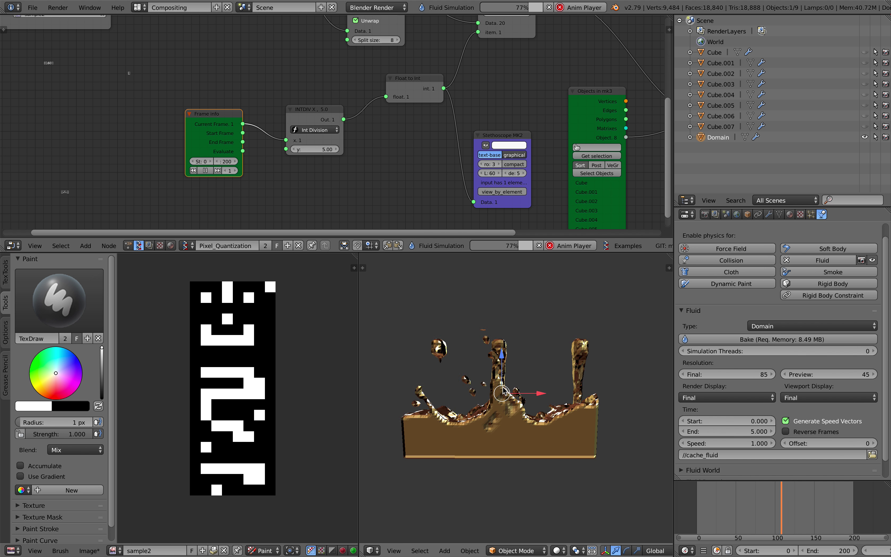
pyautogui.press('Escape')
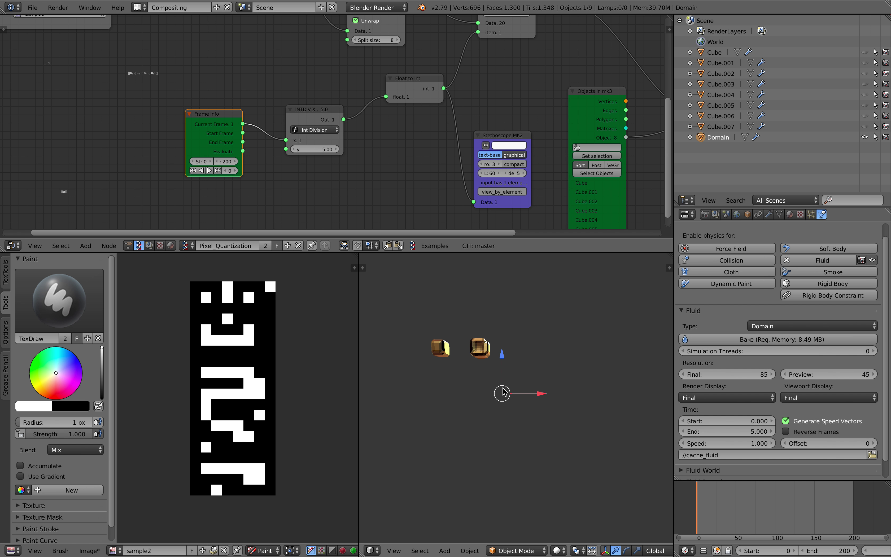
# Add white pixels around the face's mouth on sample2, and paint black gaps into the mouth, winding figure and lower white bars.
pyautogui.moveTo(207, 456); pyautogui.dragTo(207, 457, button='middle')
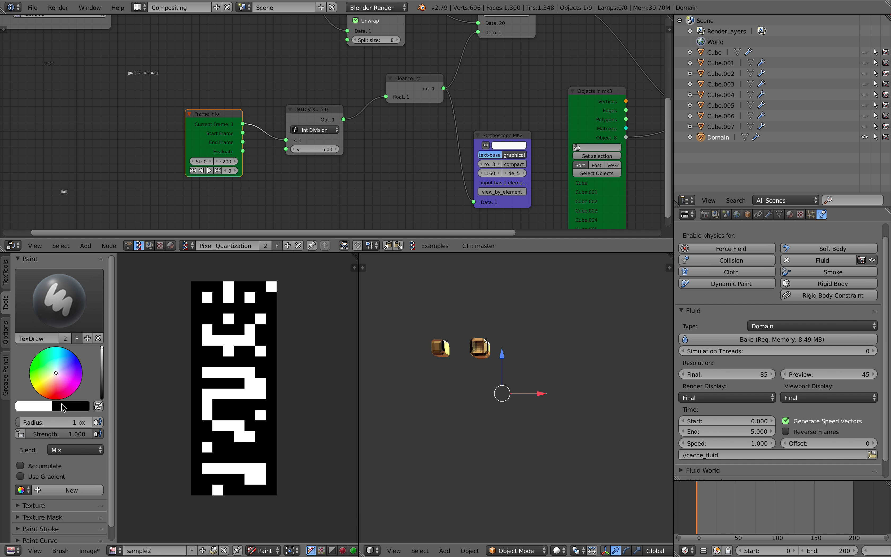
pyautogui.click(97, 406)
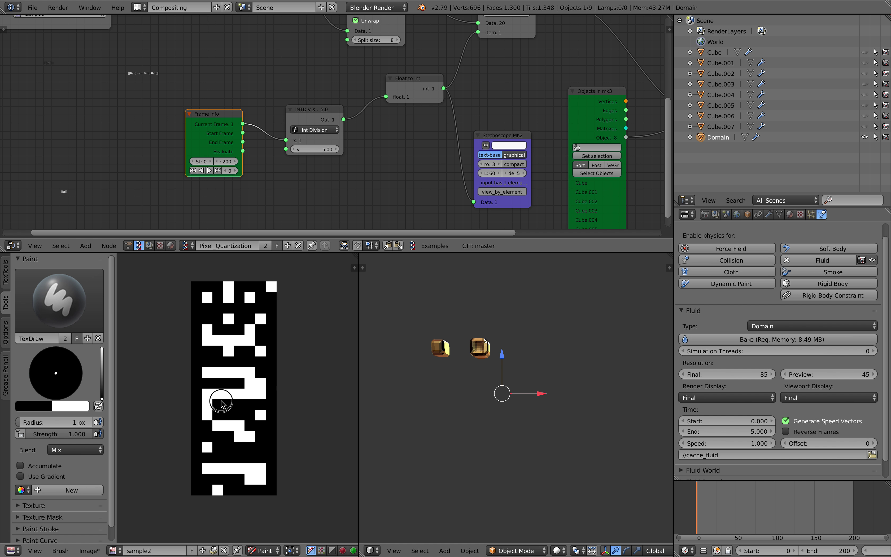
pyautogui.moveTo(225, 378); pyautogui.dragTo(242, 397)
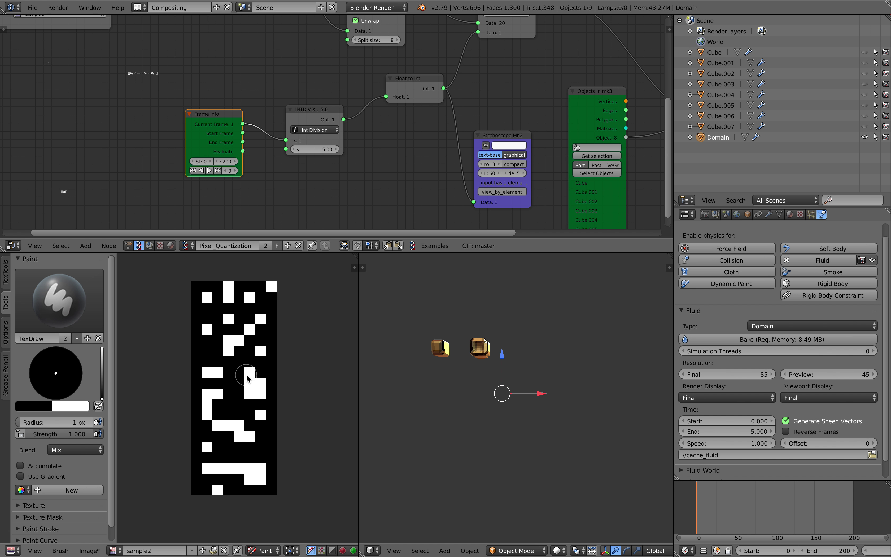
pyautogui.click(243, 475)
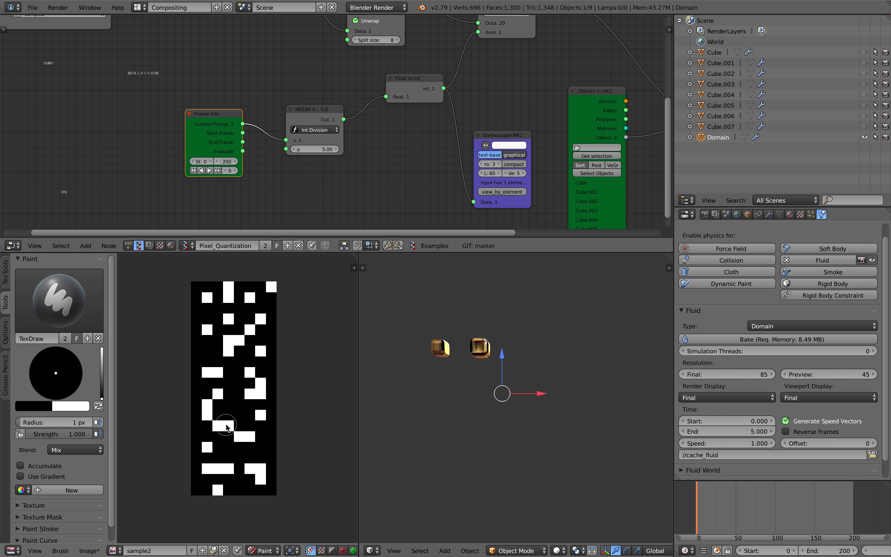
# Play and scrub the baked fluid while orbiting the 3D view to inspect the falling streams from other angles.
pyautogui.moveTo(460, 440); pyautogui.dragTo(549, 439, button='middle')
pyautogui.hotkey('alt', 'a')
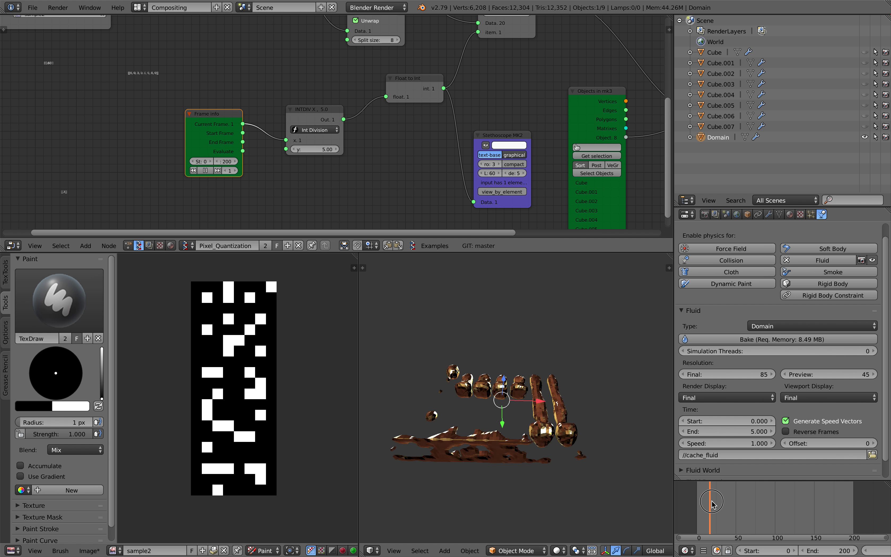
pyautogui.moveTo(718, 499); pyautogui.dragTo(708, 498)
pyautogui.moveTo(558, 395); pyautogui.dragTo(551, 417, button='middle')
pyautogui.scroll(-2, 390, 128)
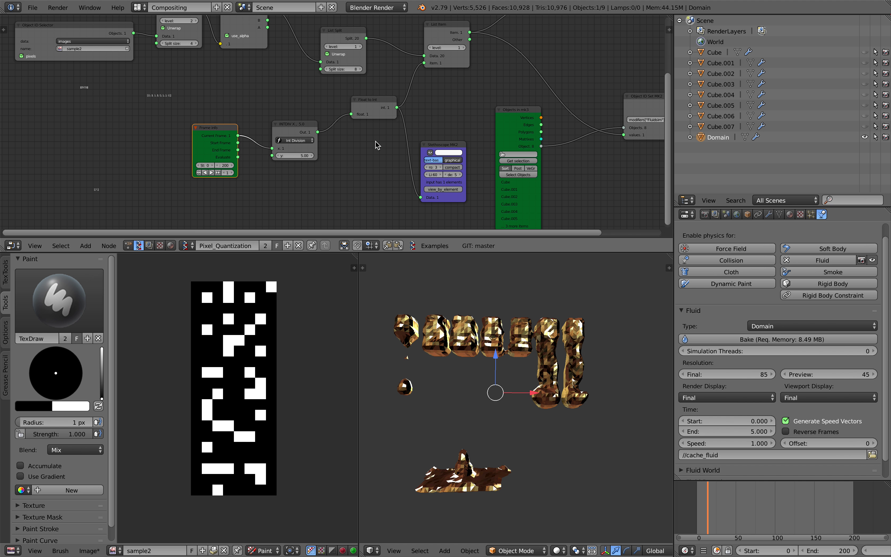